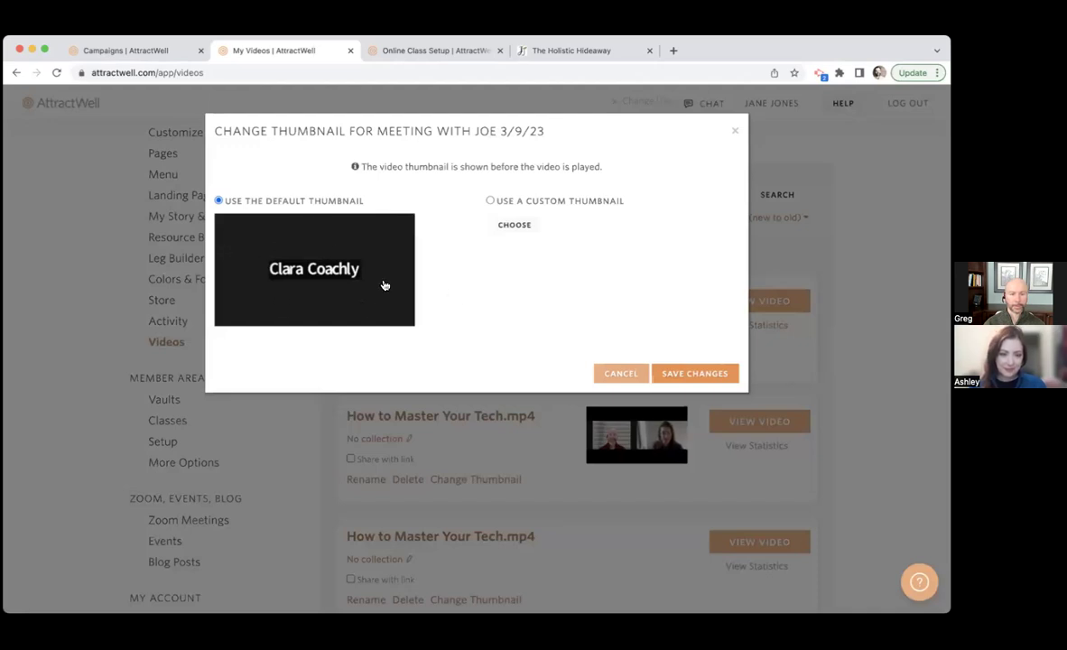
pyautogui.click(515, 226)
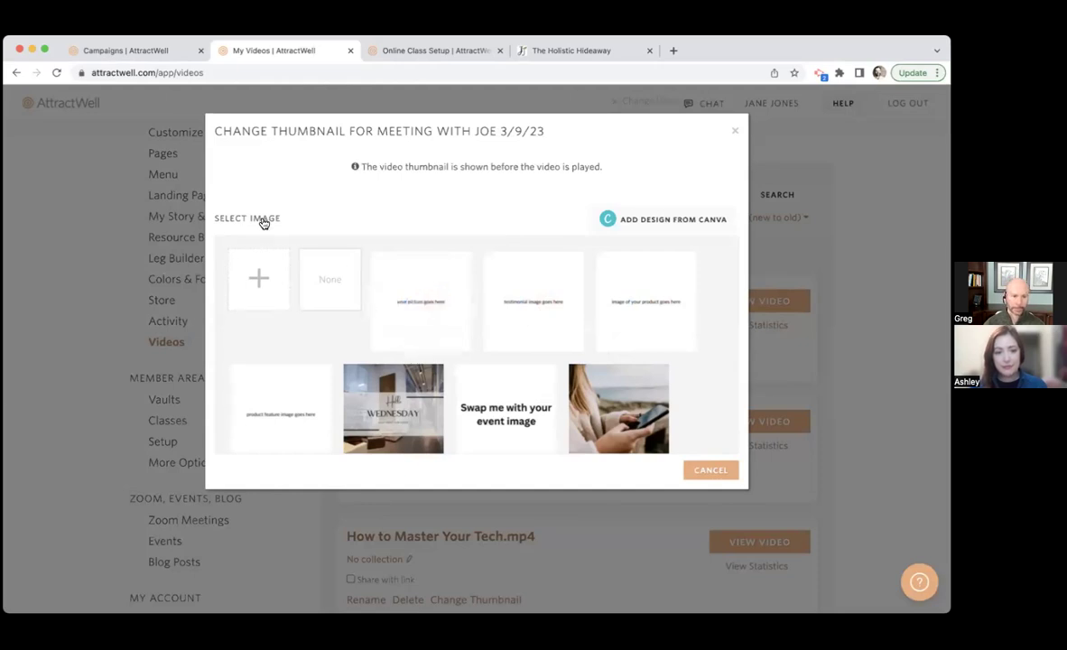
pyautogui.click(706, 471)
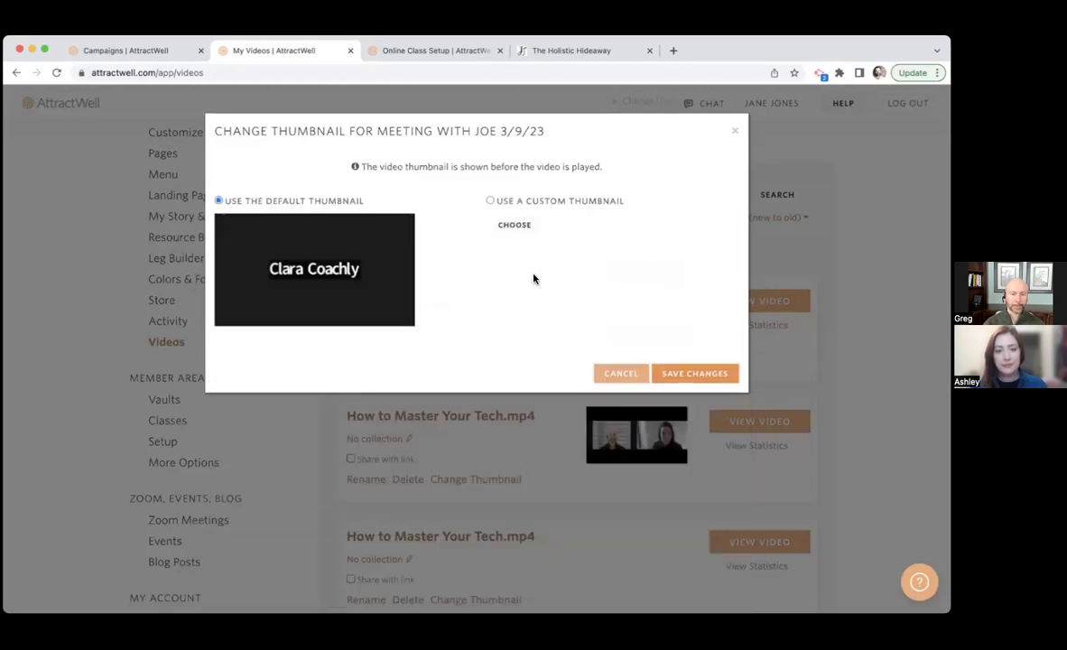
pyautogui.click(607, 375)
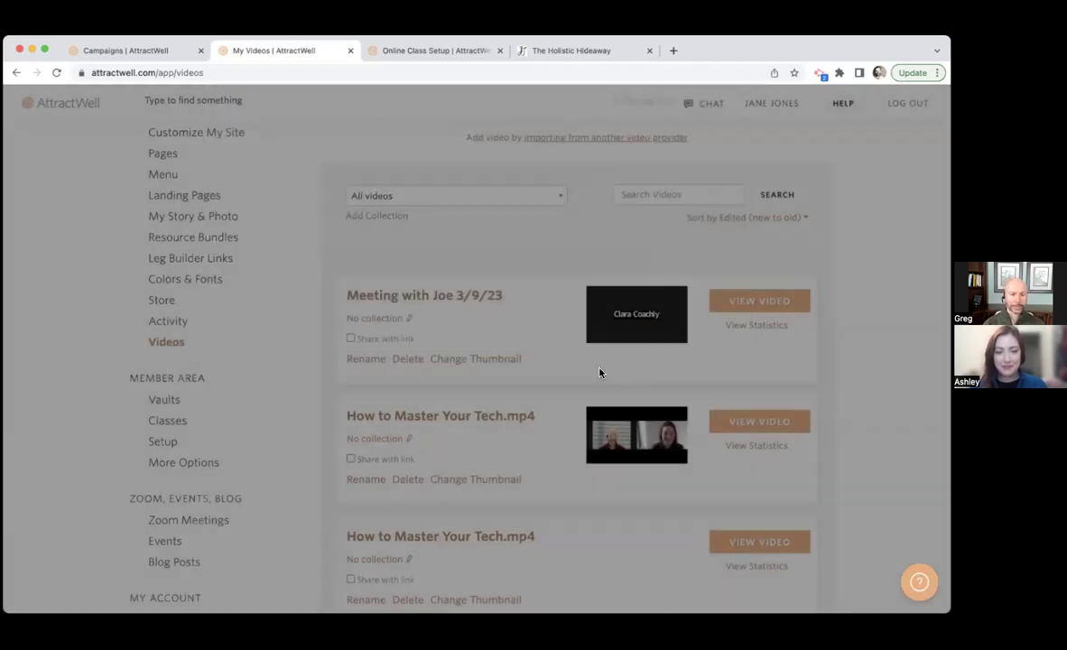
# - Review the lesson list and settings in the Foundations of E-Commerce online class setup
pyautogui.click(467, 53)
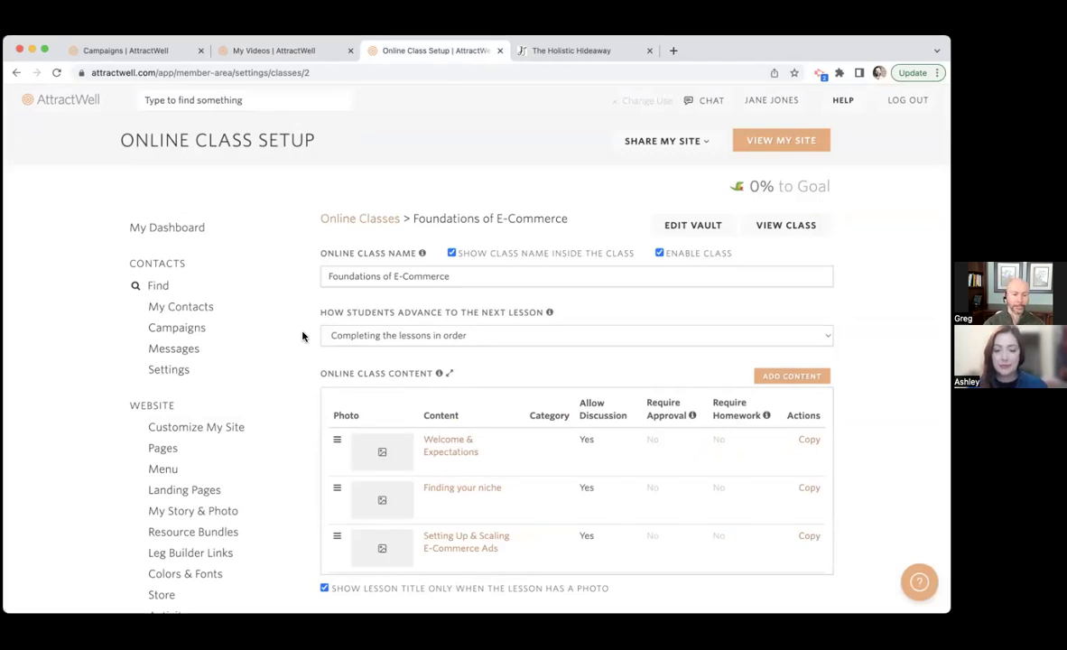
pyautogui.scroll(-5, 302, 337)
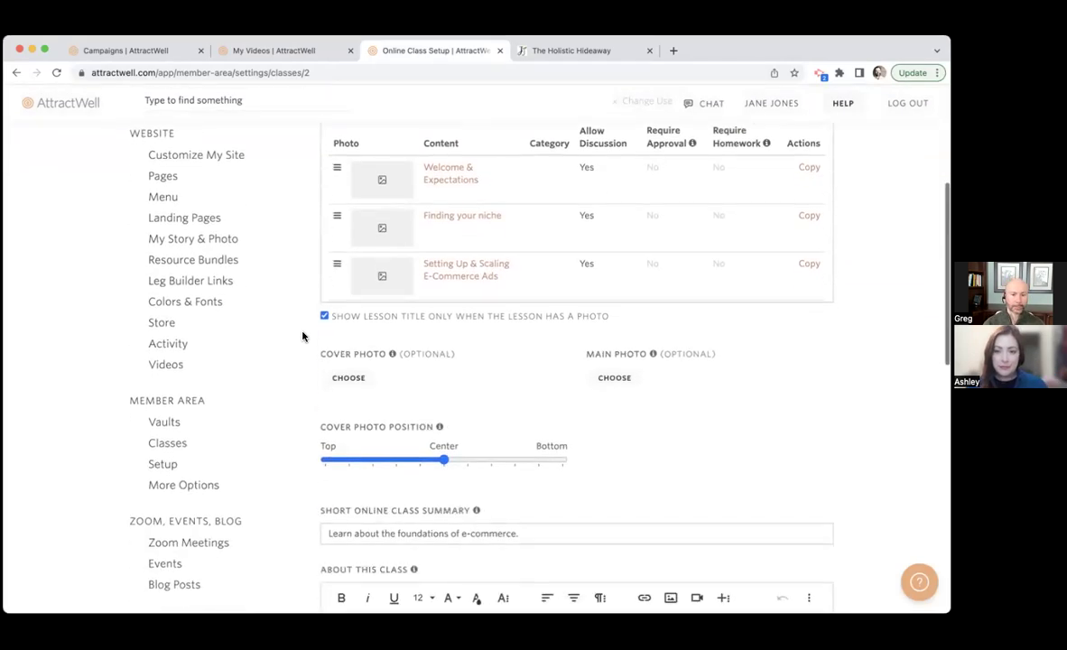
pyautogui.scroll(4, 302, 337)
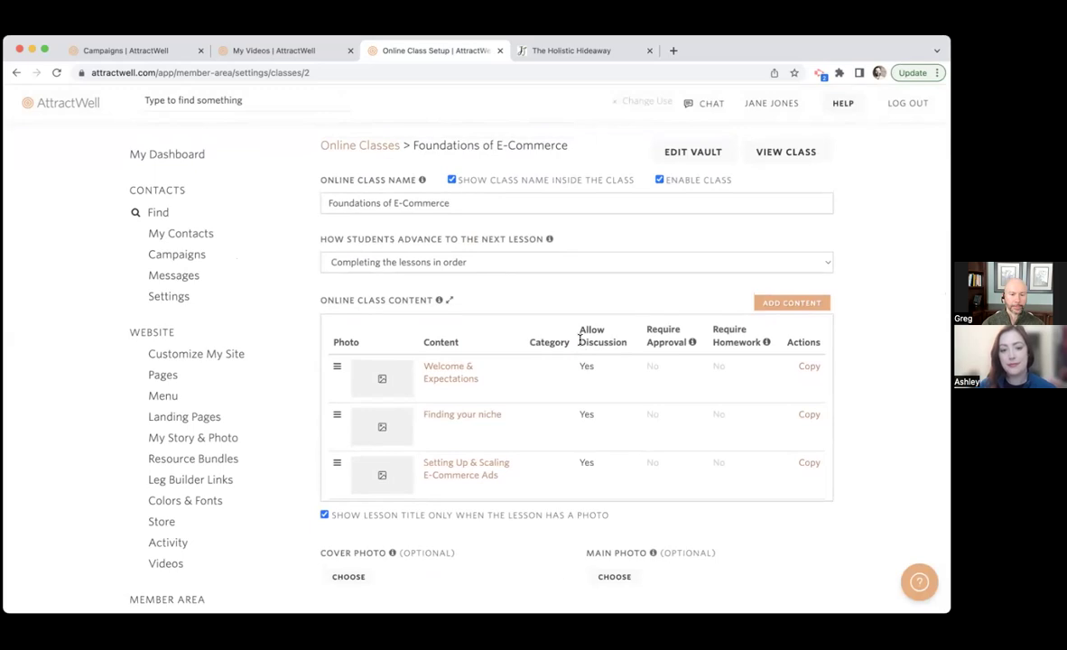
pyautogui.scroll(-3, 495, 422)
pyautogui.scroll(3, 495, 422)
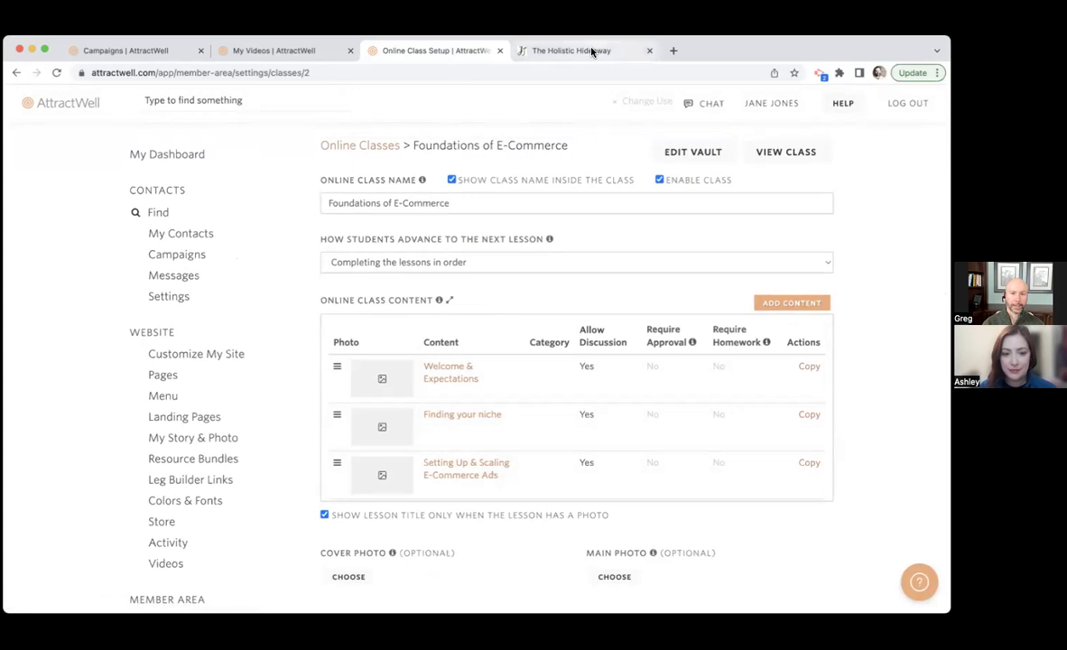
# - Compare the class setup with the member-facing Foundations of E-Commerce page, examining the heading above its lesson list
pyautogui.click(545, 47)
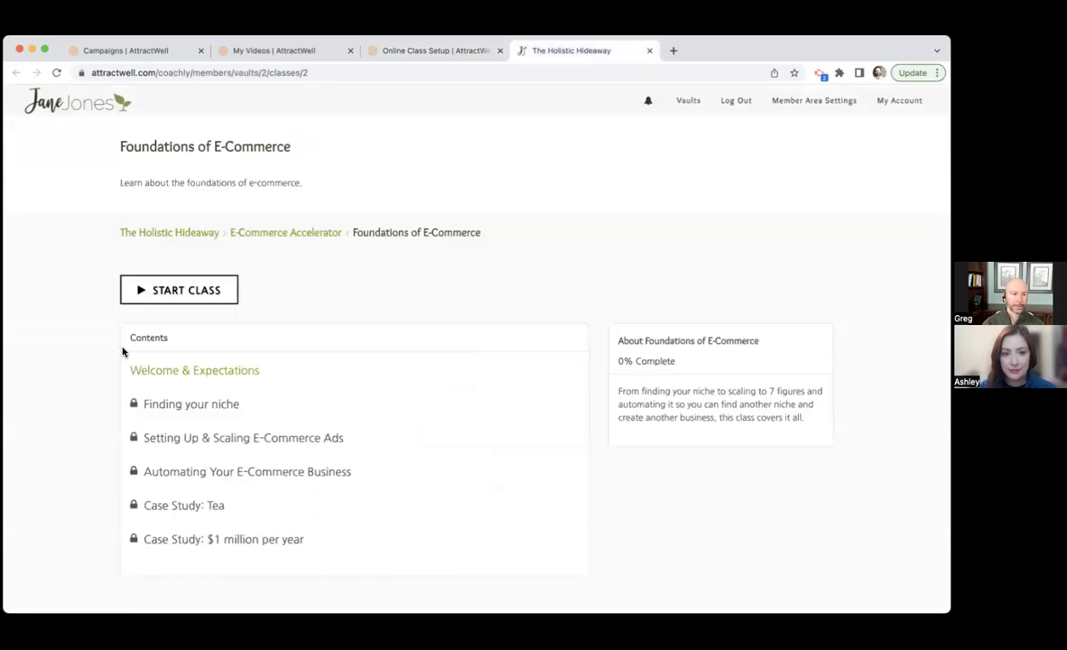
pyautogui.click(463, 51)
pyautogui.scroll(-3, 285, 531)
pyautogui.scroll(2, 286, 530)
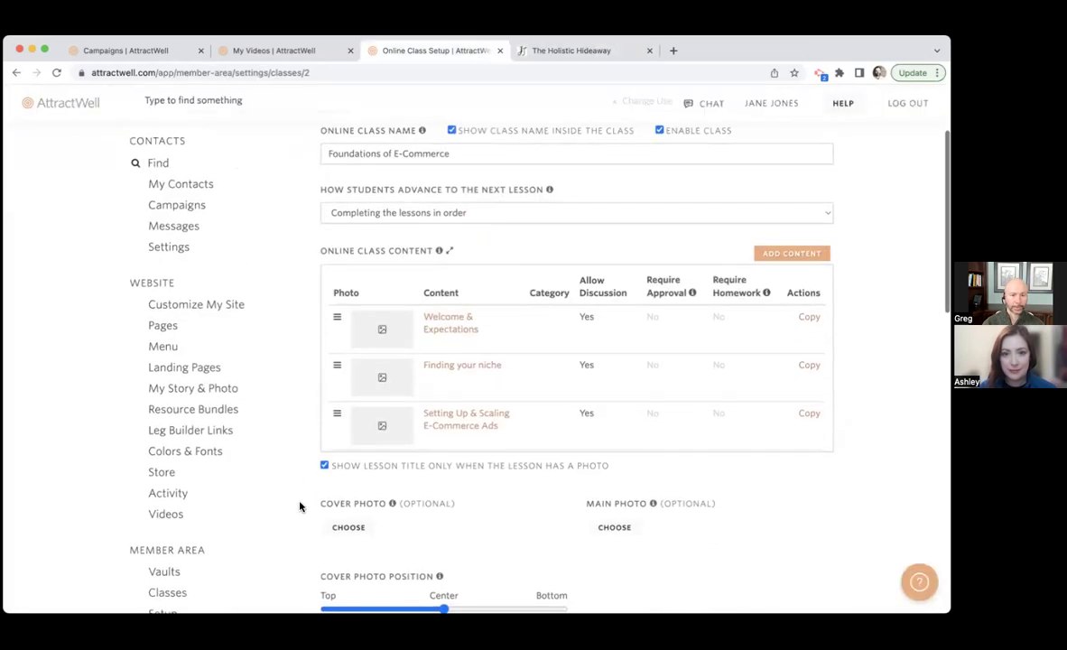
pyautogui.click(573, 45)
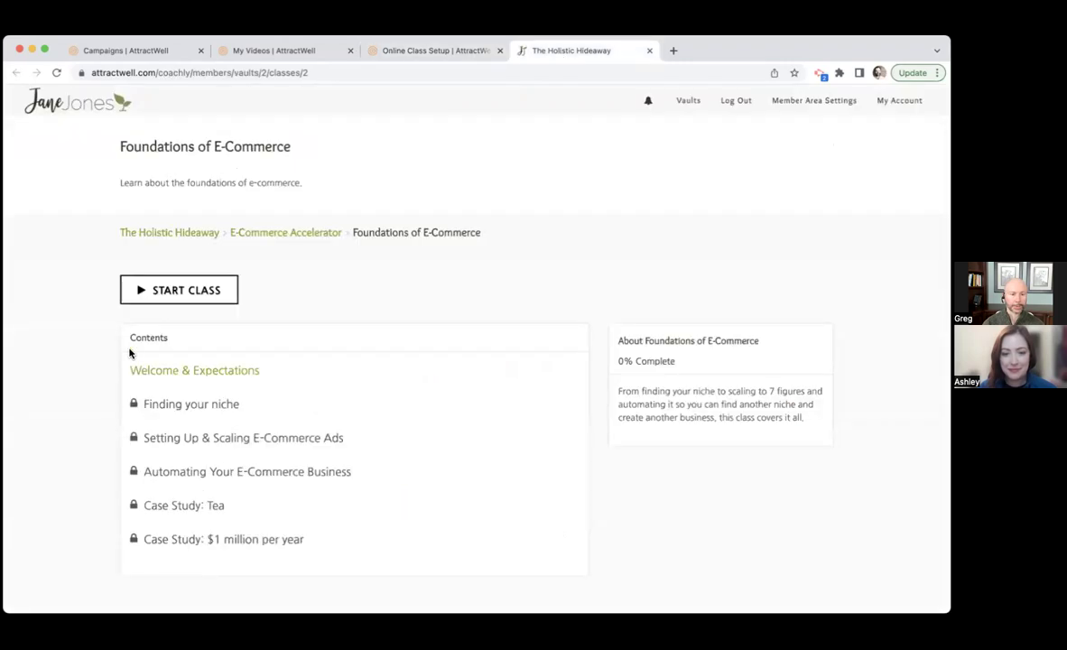
pyautogui.moveTo(127, 335); pyautogui.dragTo(201, 343)
pyautogui.click(202, 343)
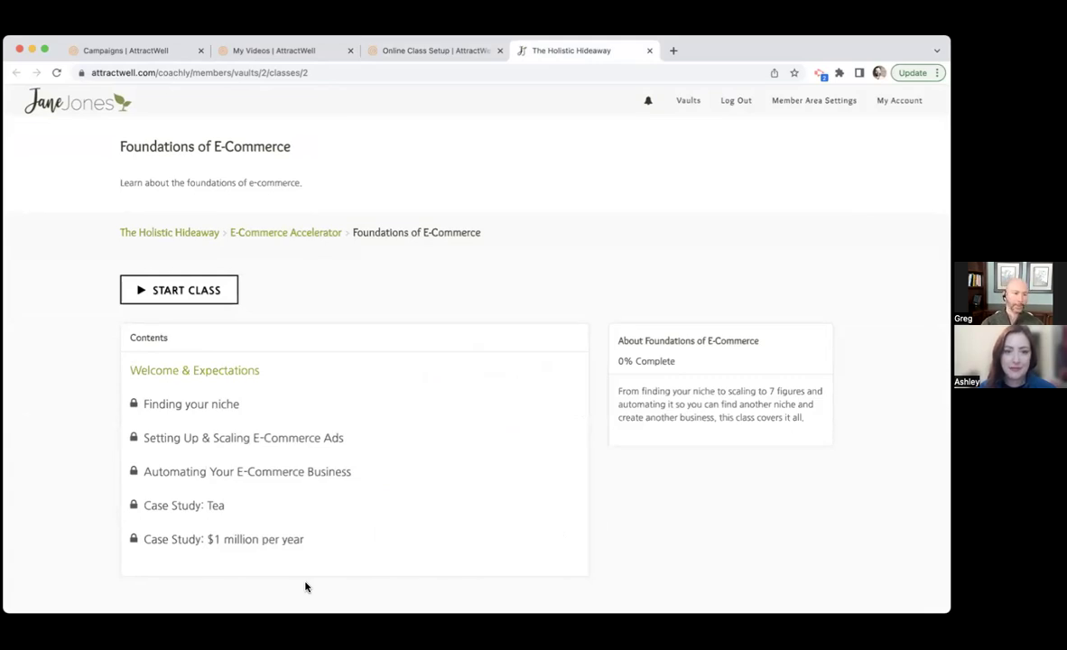
# - Examine the category and sub-category fields of the Welcome & Expectations lesson, and return to the class setup
pyautogui.click(449, 52)
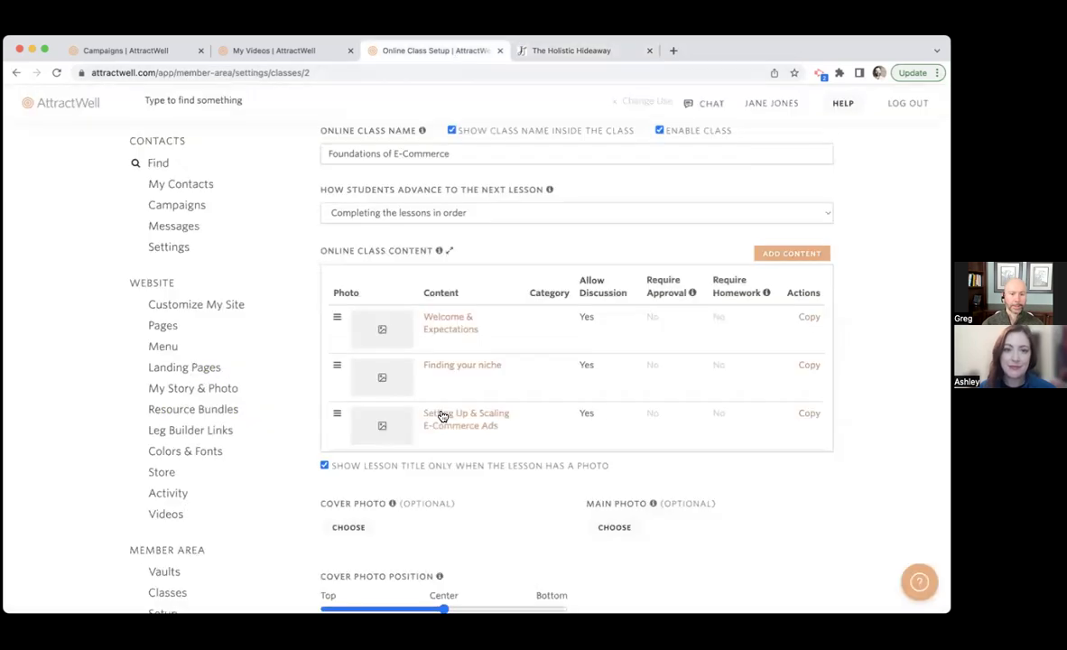
pyautogui.click(448, 323)
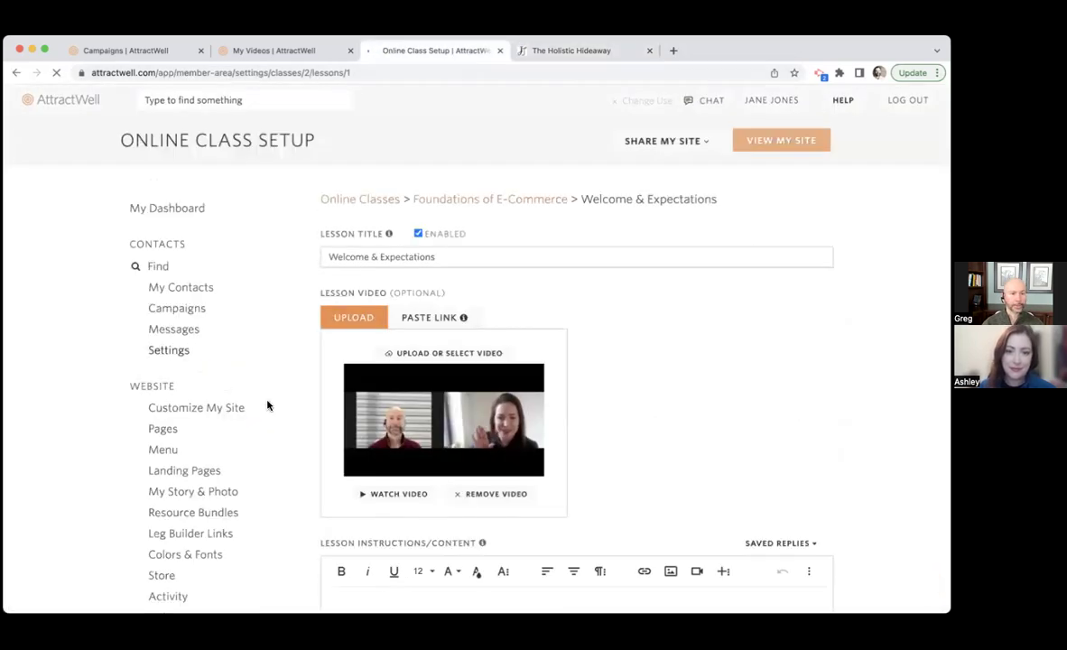
pyautogui.scroll(-5, 267, 404)
pyautogui.scroll(-5, 267, 405)
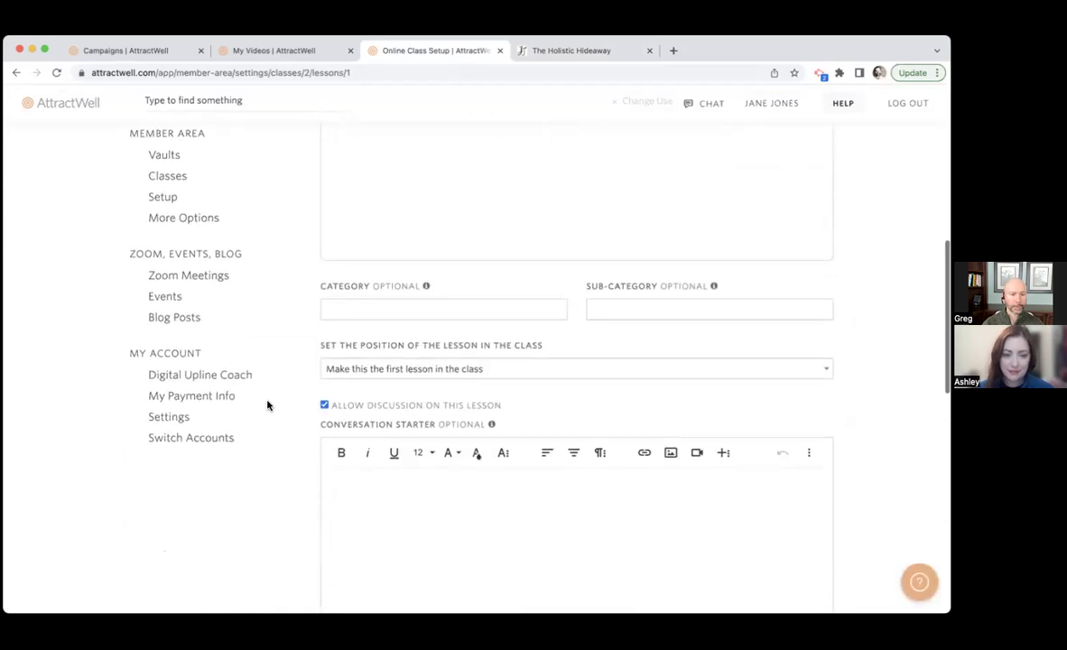
pyautogui.scroll(2, 267, 405)
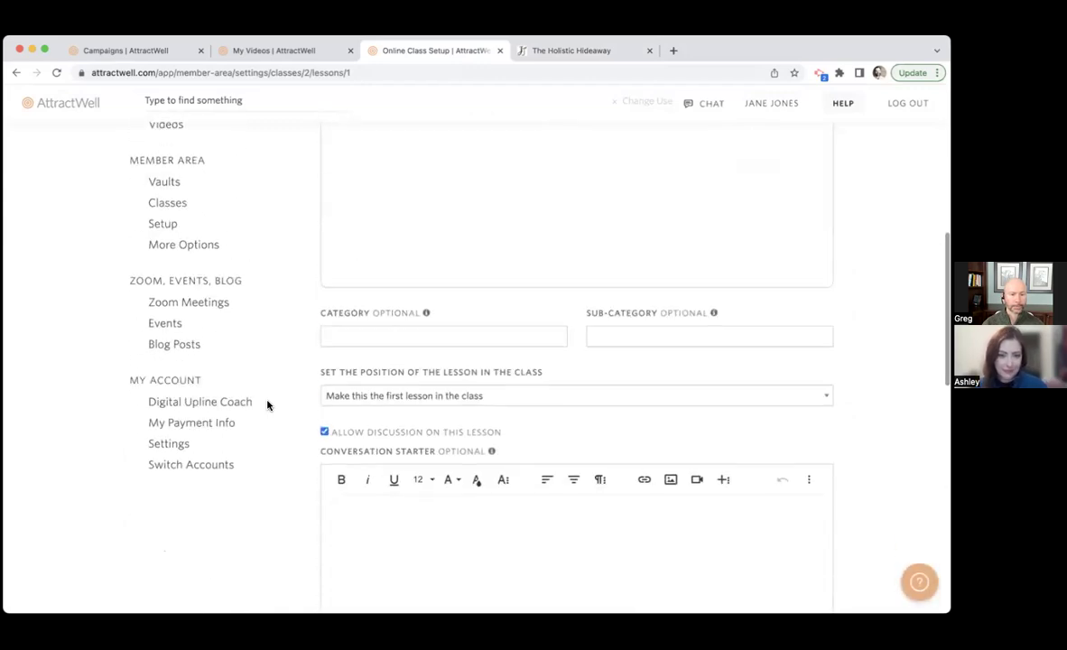
pyautogui.click(532, 342)
pyautogui.click(633, 344)
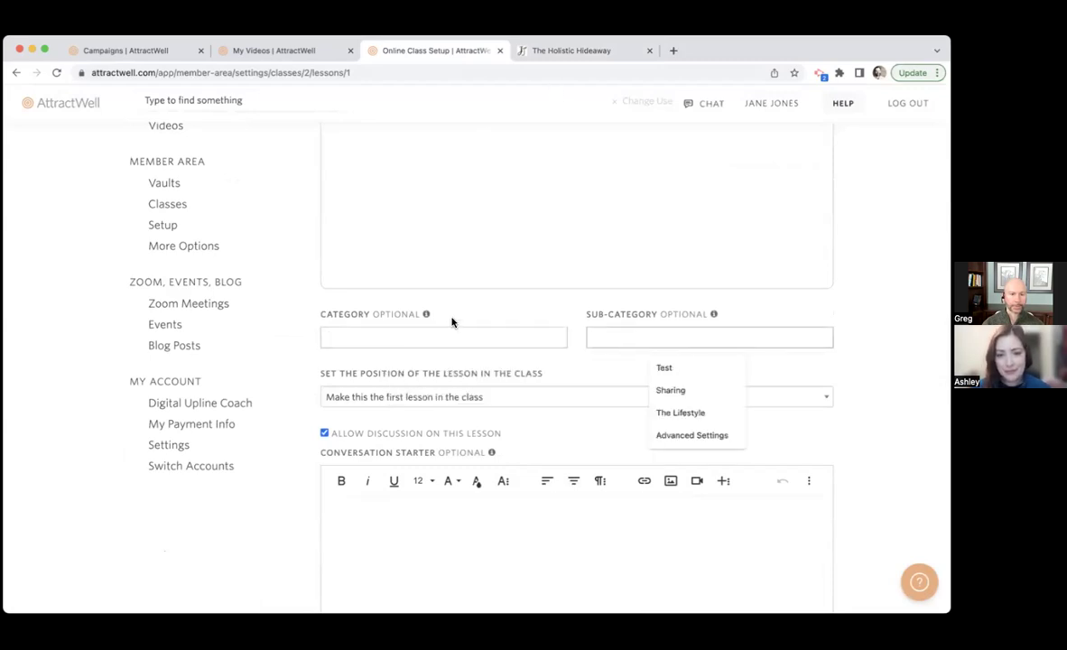
pyautogui.scroll(3, 443, 324)
pyautogui.press('super+bracketleft')
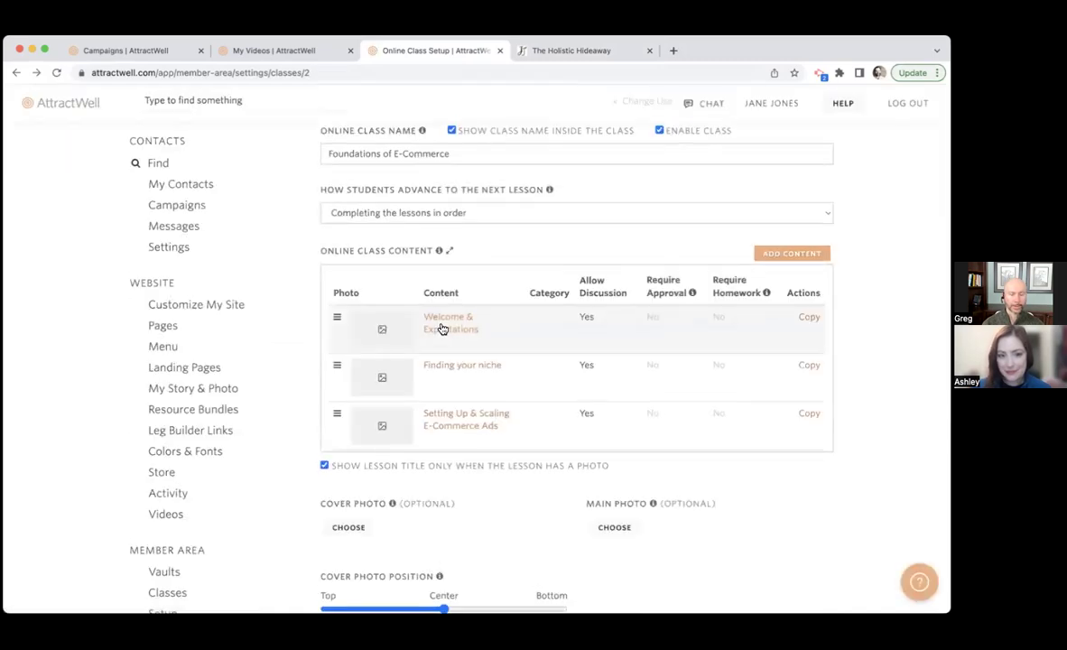
# - Set the Welcome & Expectations lesson's category to "Course Contents" and save the lesson
pyautogui.click(463, 331)
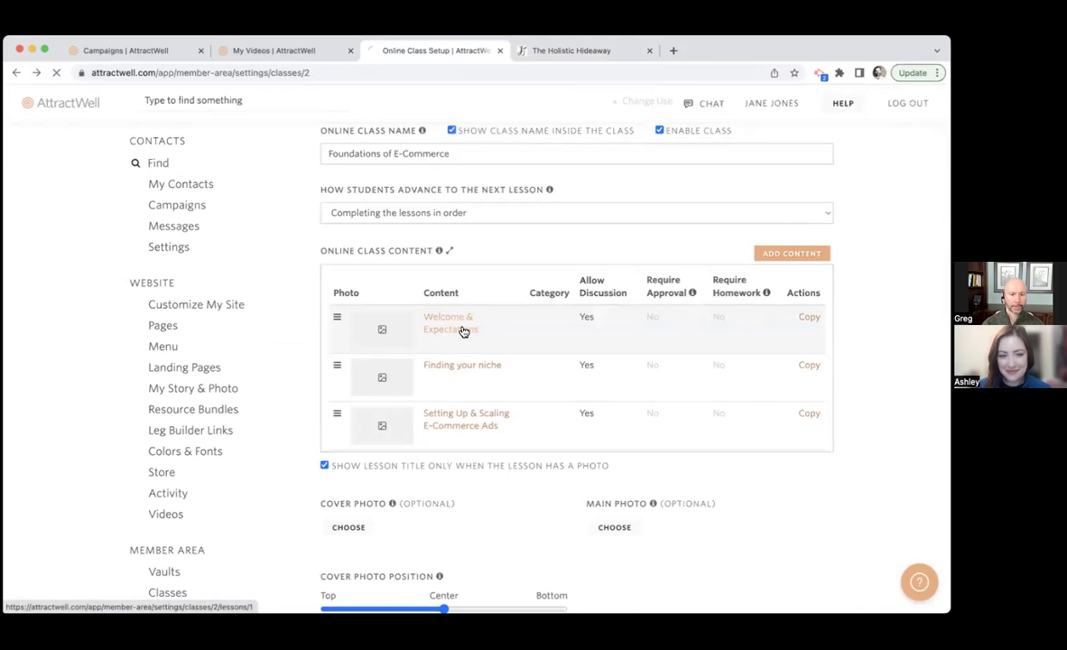
pyautogui.scroll(-5, 629, 371)
pyautogui.scroll(3, 628, 371)
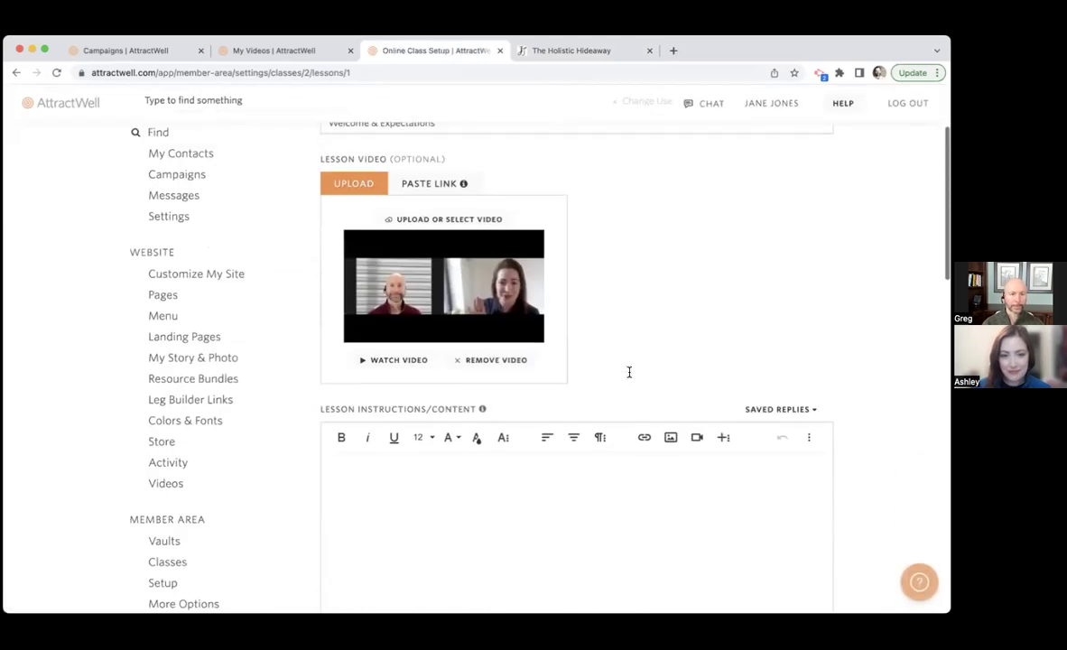
pyautogui.scroll(-5, 451, 383)
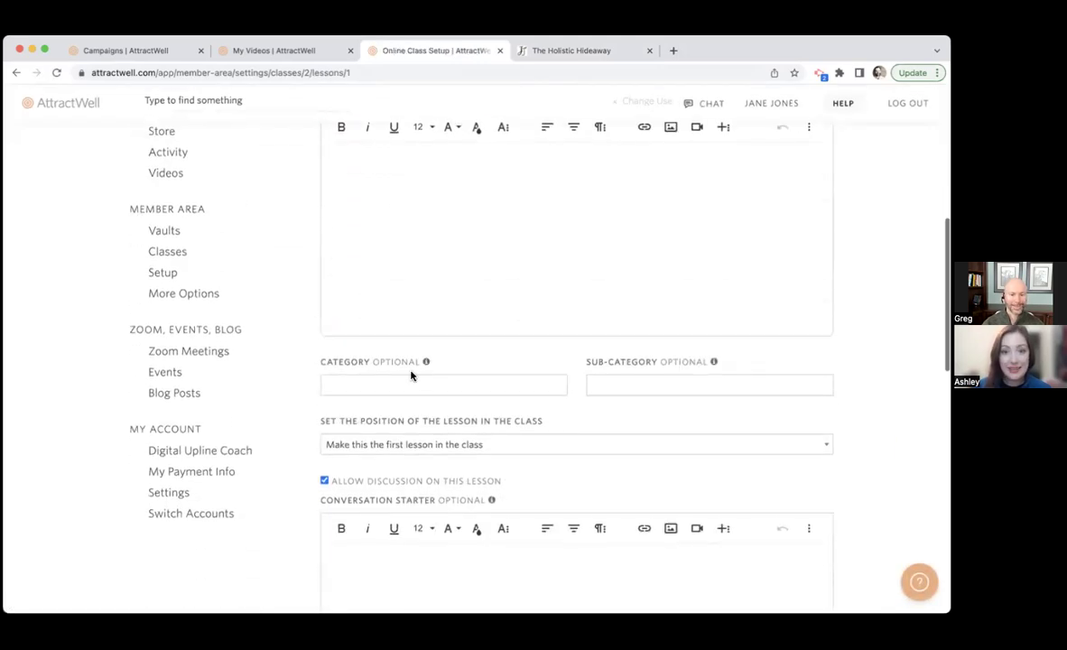
pyautogui.click(409, 381)
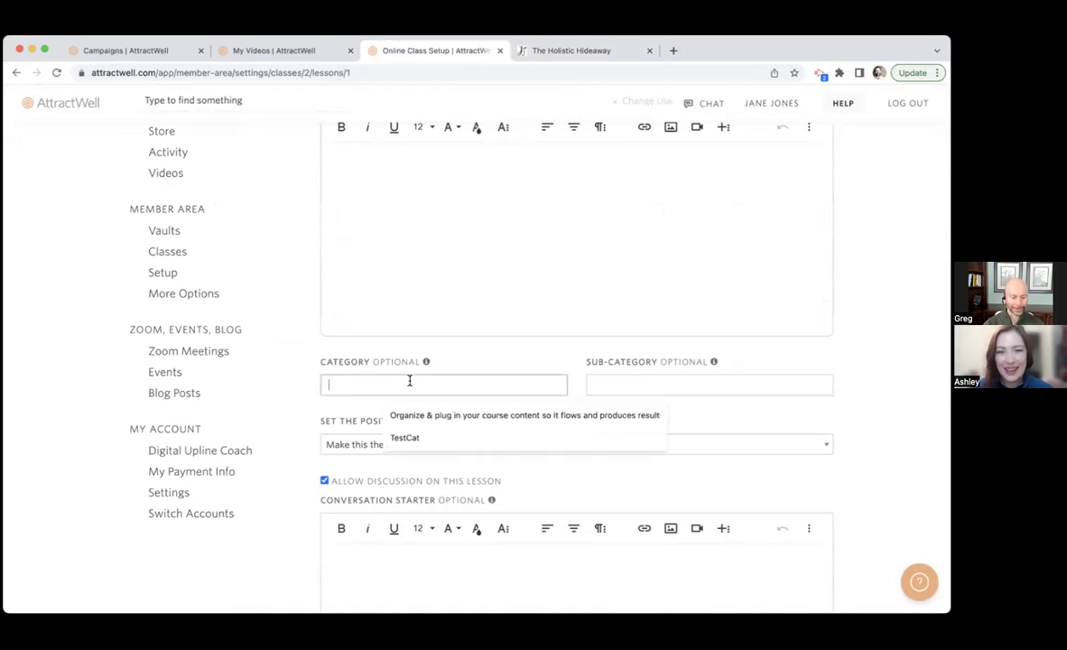
pyautogui.write('Course Contents')
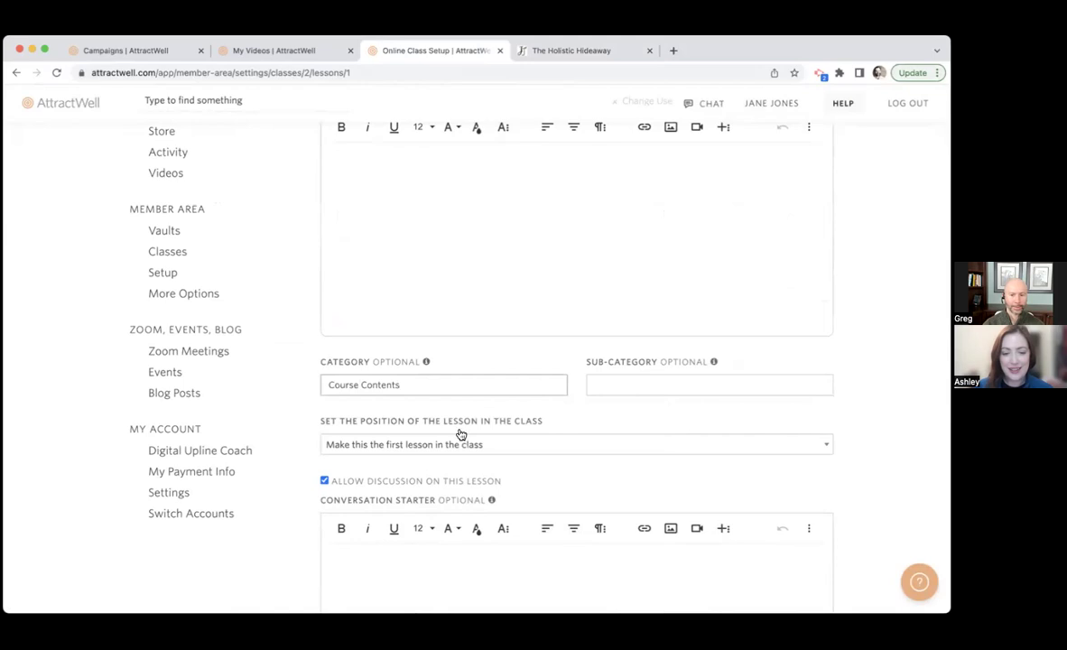
pyautogui.scroll(-6, 460, 435)
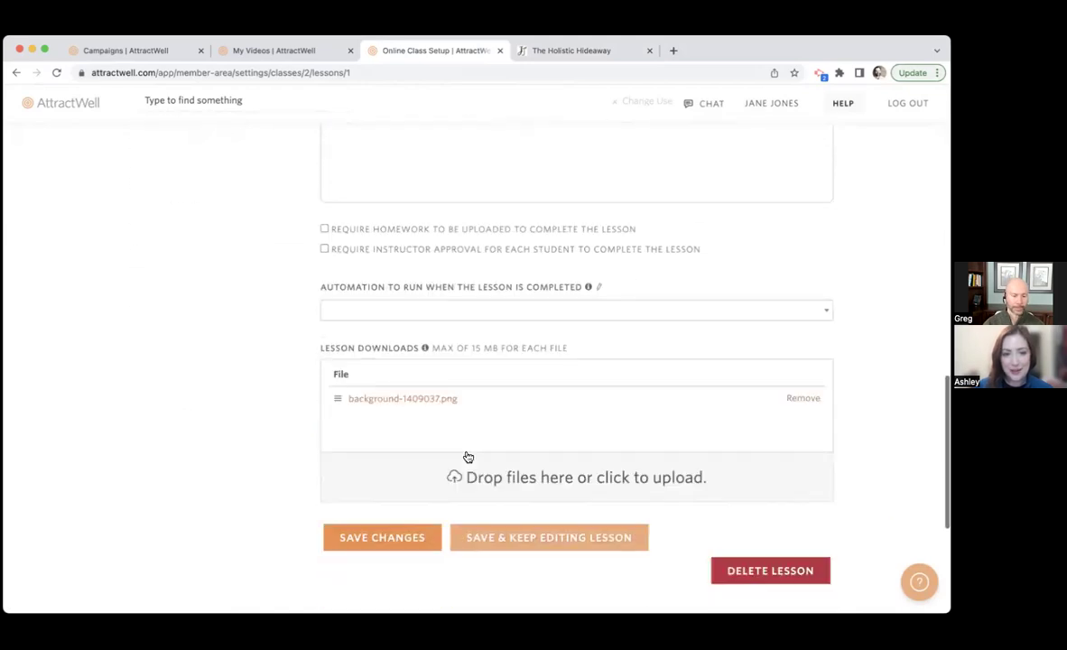
pyautogui.click(375, 539)
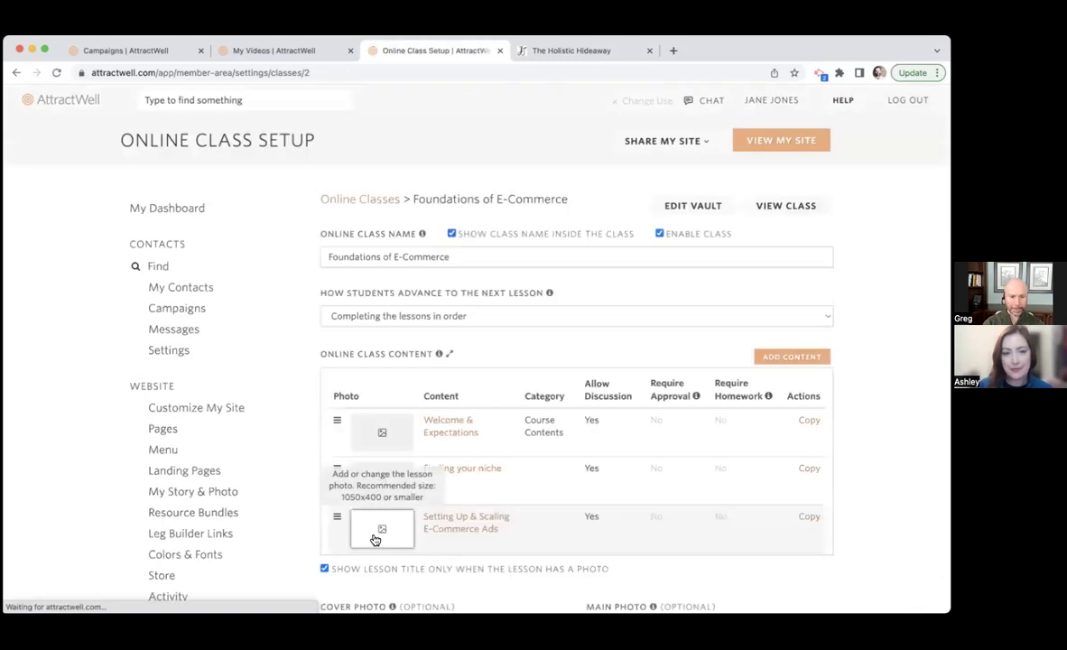
# - Give the Setting Up & Scaling E-Commerce Ads lesson the category "Course Contents" and sub-category "Advanced Strategies", and save it
pyautogui.click(468, 521)
pyautogui.scroll(-5, 601, 503)
pyautogui.click(602, 458)
pyautogui.write('Ad')
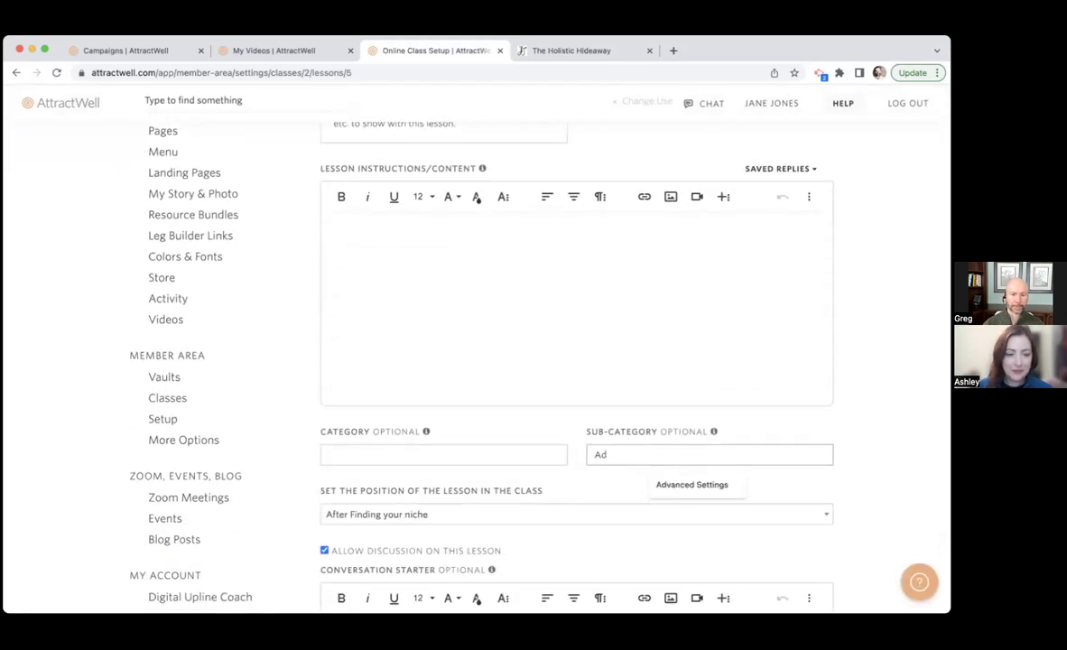
pyautogui.write('vance')
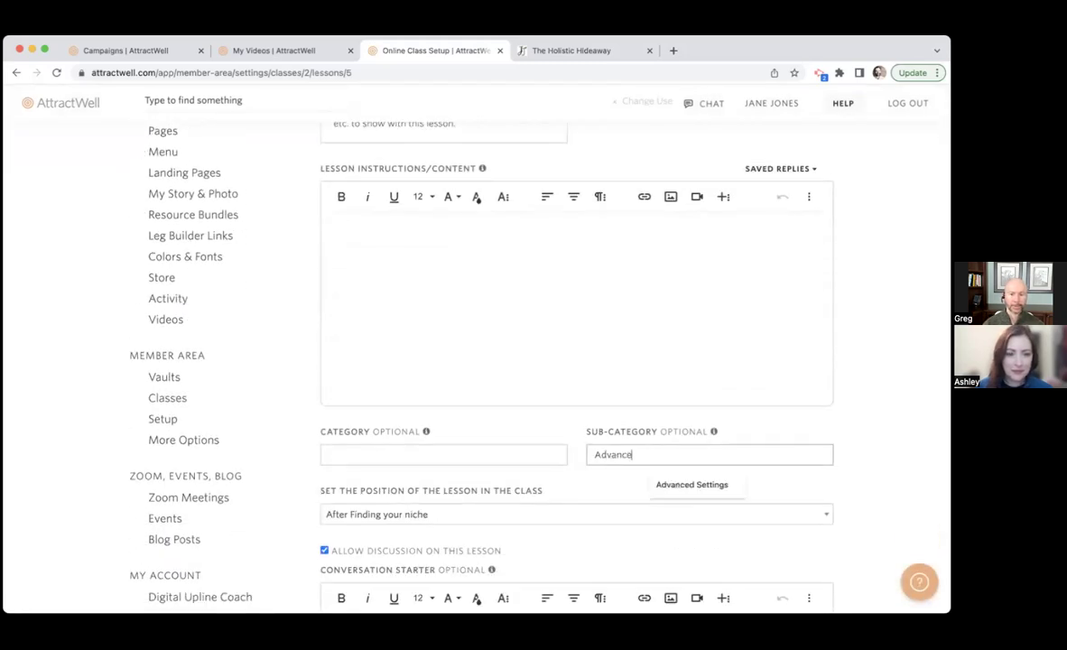
pyautogui.write('d Strategies')
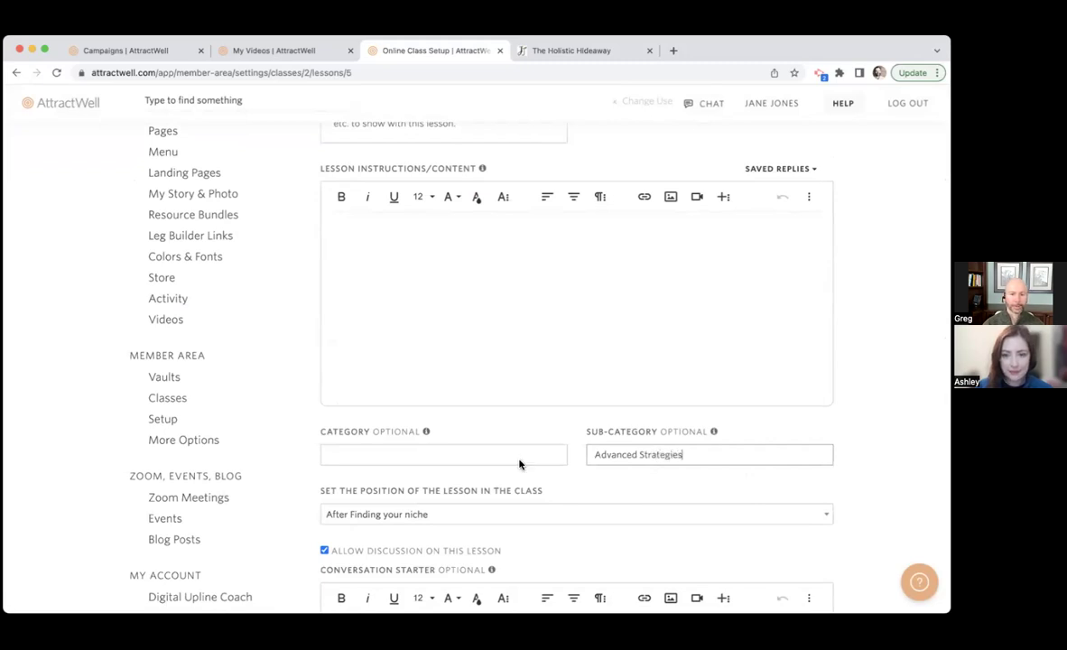
pyautogui.scroll(-1, 479, 524)
pyautogui.click(421, 409)
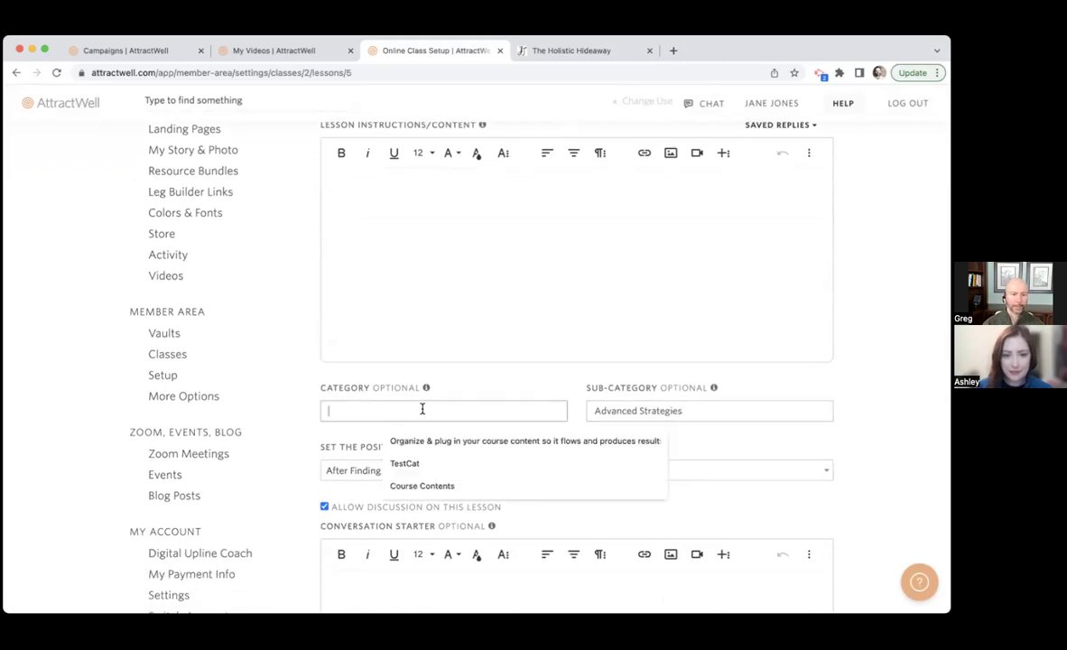
pyautogui.click(456, 487)
pyautogui.scroll(-8, 288, 486)
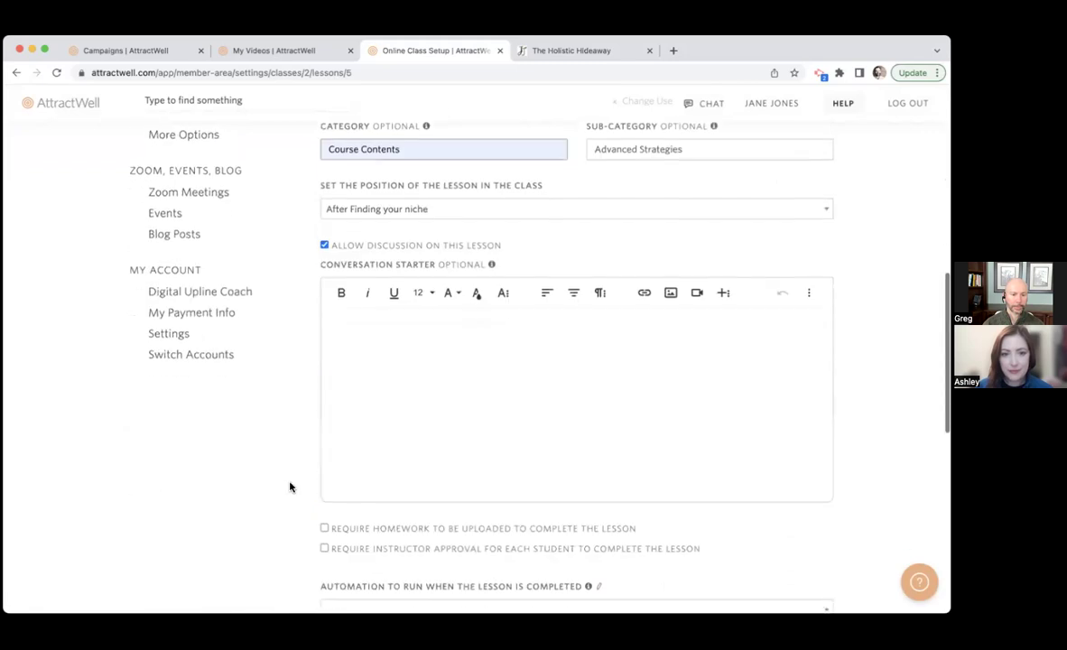
pyautogui.click(371, 531)
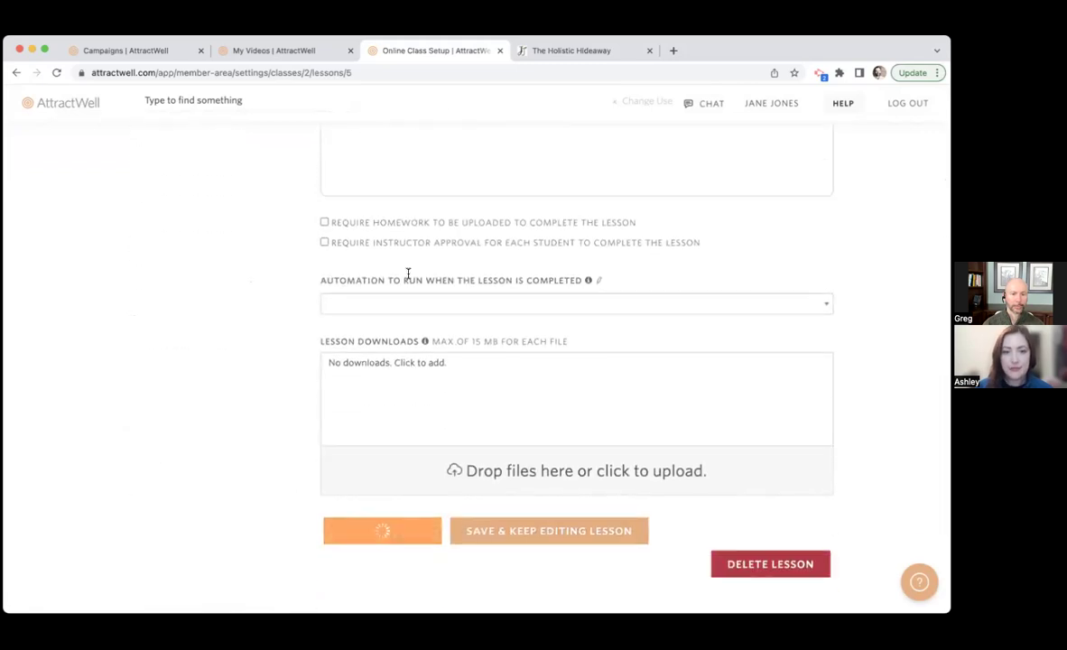
# - Reload the member-facing Foundations of E-Commerce page and check the category and sub-category headings in the lesson list
pyautogui.click(542, 53)
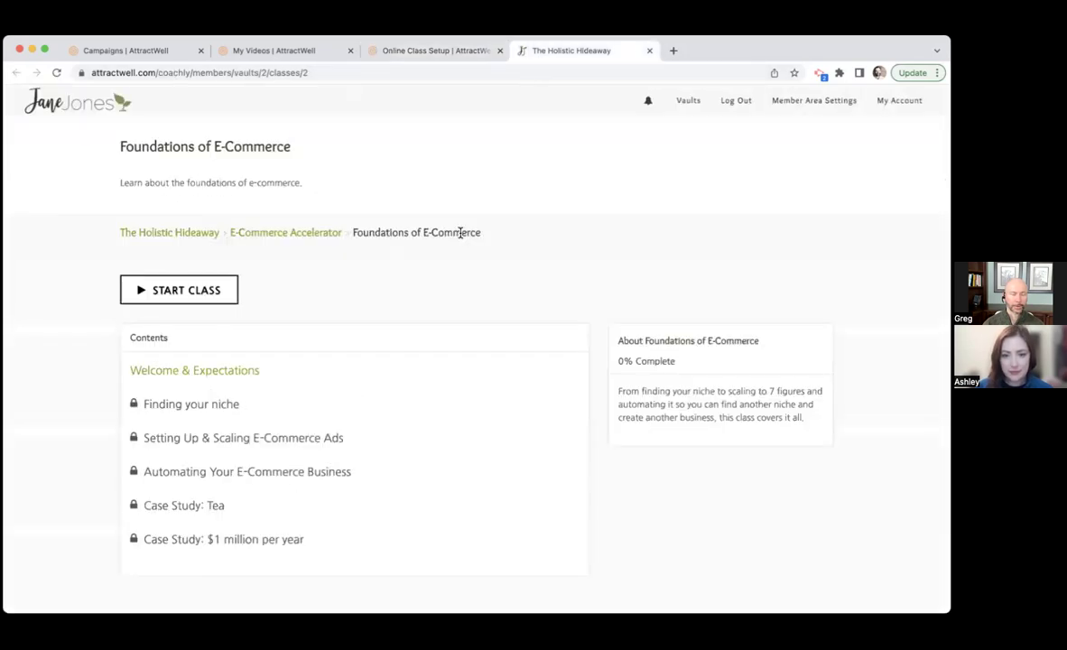
pyautogui.press('super+r')
pyautogui.scroll(-1, 358, 326)
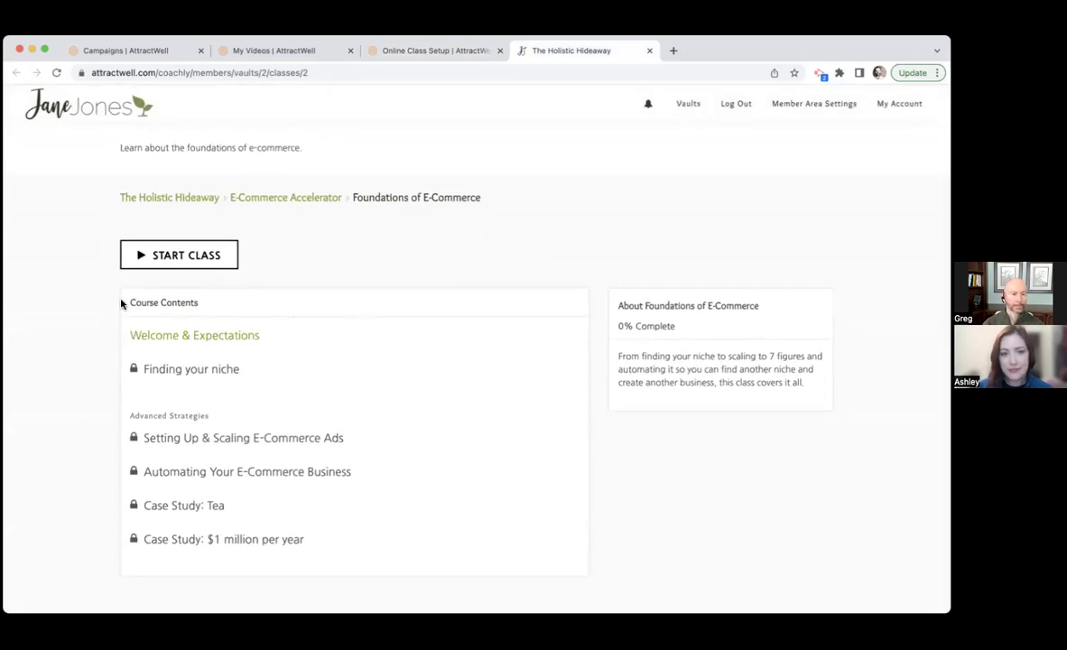
pyautogui.moveTo(126, 308); pyautogui.dragTo(217, 308)
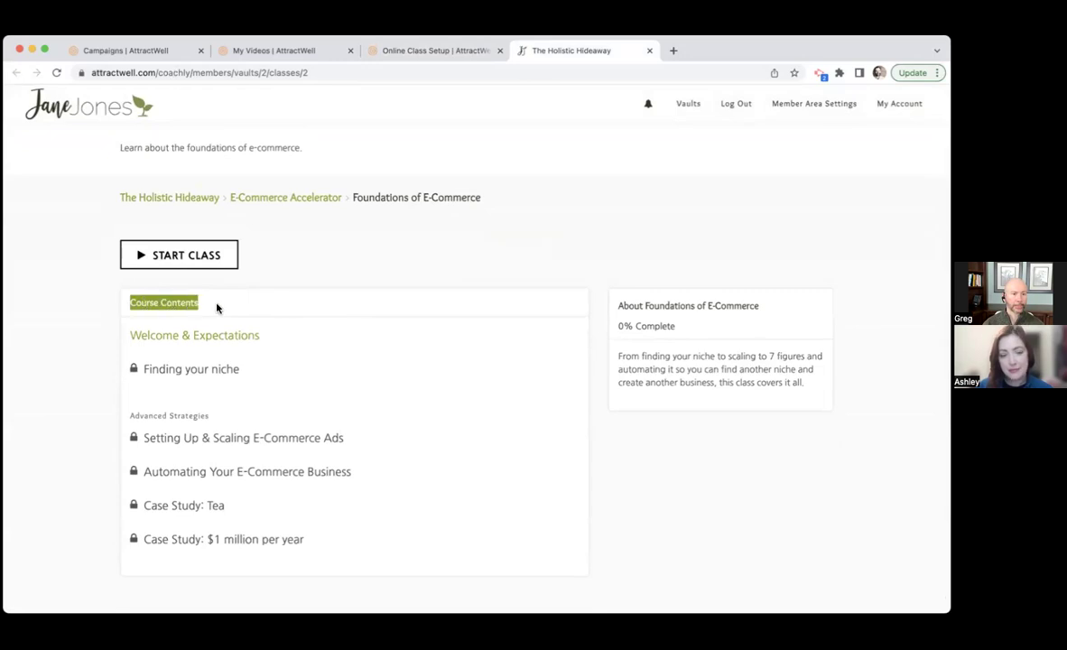
pyautogui.click(217, 308)
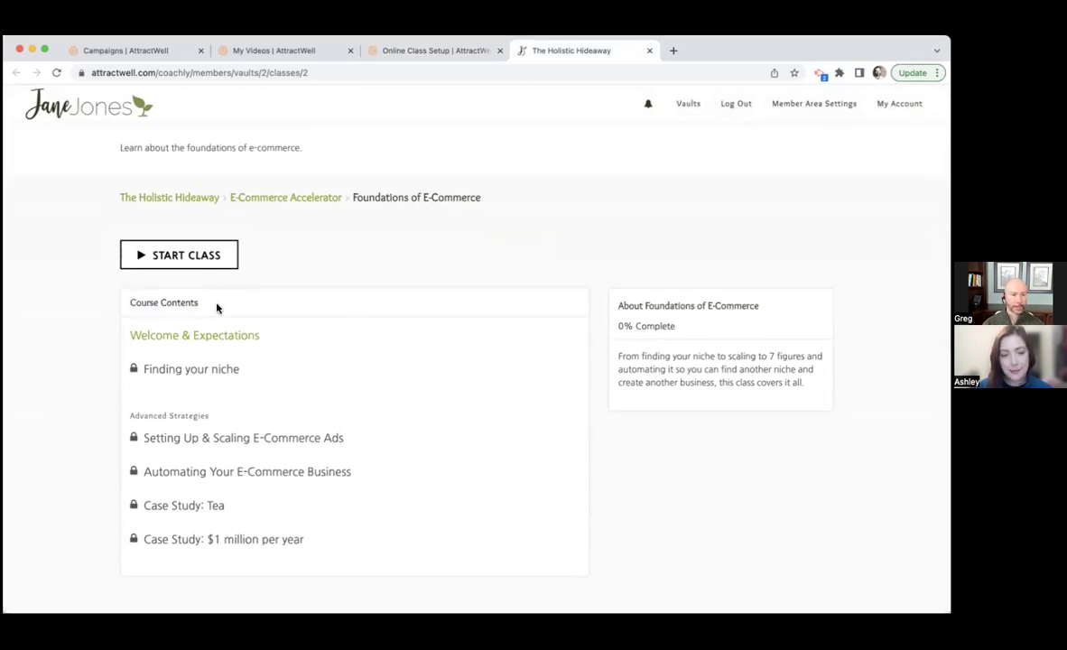
pyautogui.moveTo(130, 417); pyautogui.dragTo(204, 423)
pyautogui.click(214, 422)
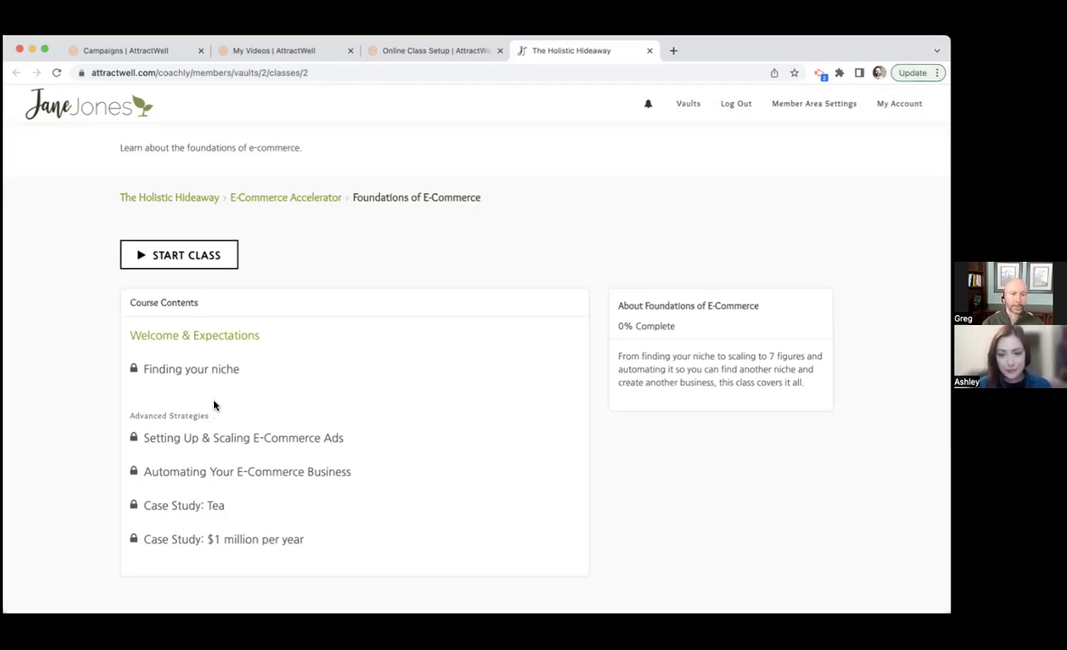
# - Return to the Foundations of E-Commerce class setup and examine how the lessons are ordered in the online class content list
pyautogui.click(429, 51)
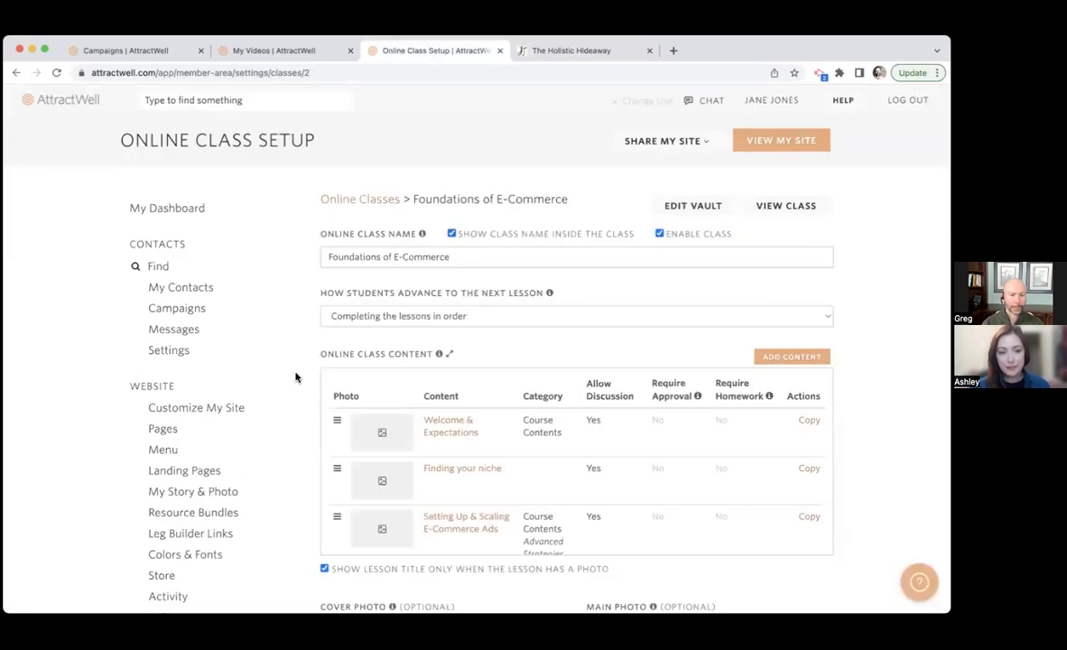
pyautogui.scroll(-3, 295, 379)
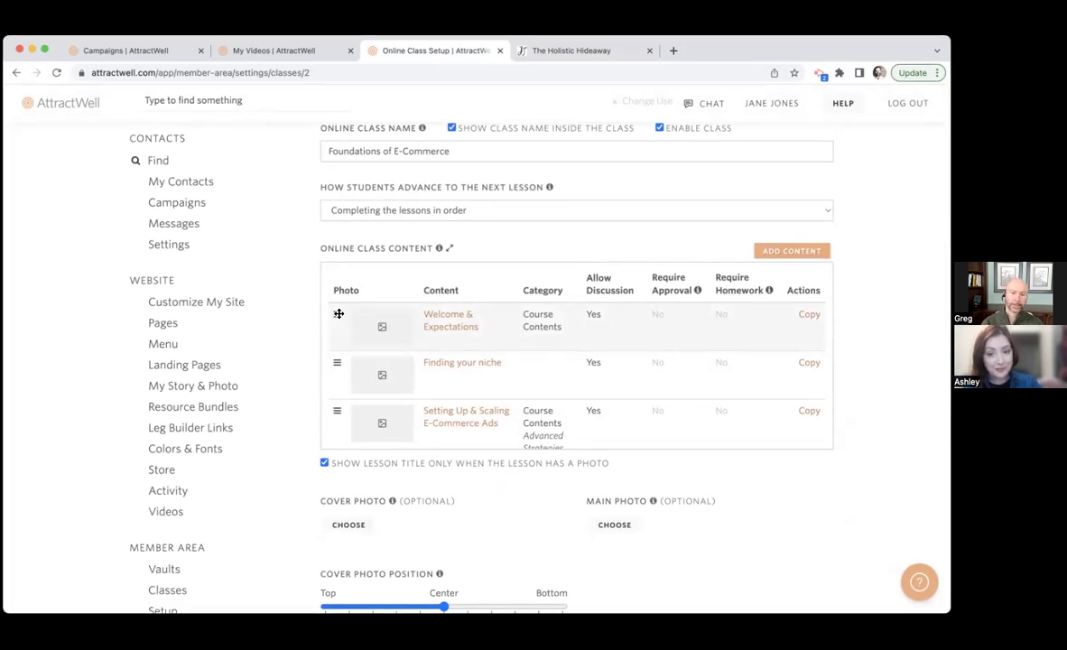
pyautogui.moveTo(338, 314)
pyautogui.mouseDown()
pyautogui.moveTo(336, 383)
pyautogui.moveTo(343, 293)
pyautogui.moveTo(336, 309)
pyautogui.mouseUp()
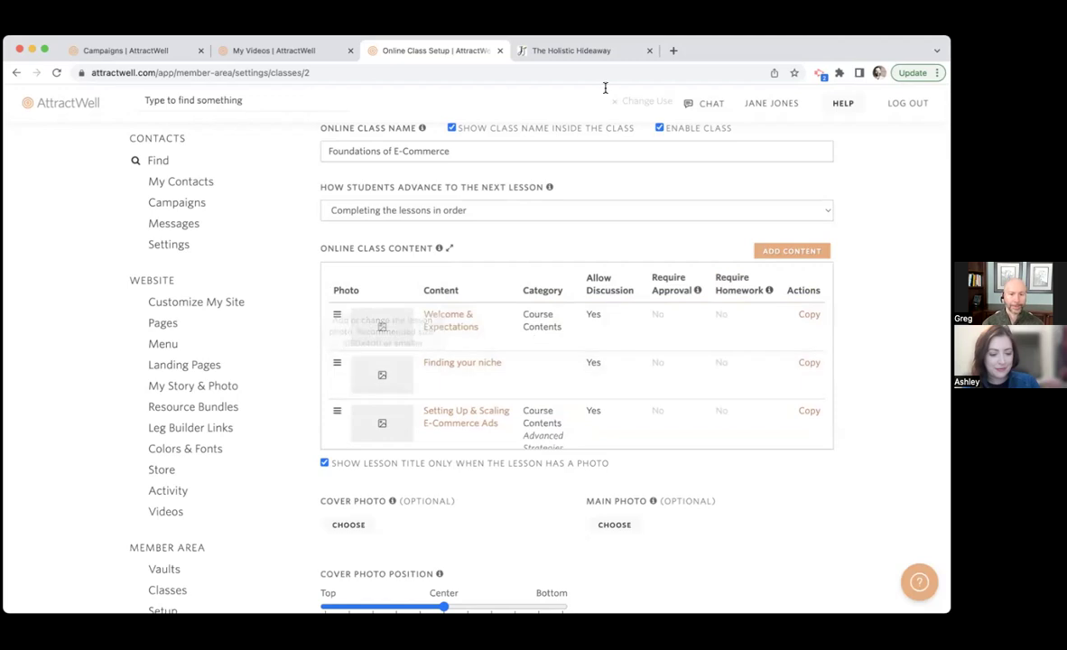
pyautogui.click(451, 330)
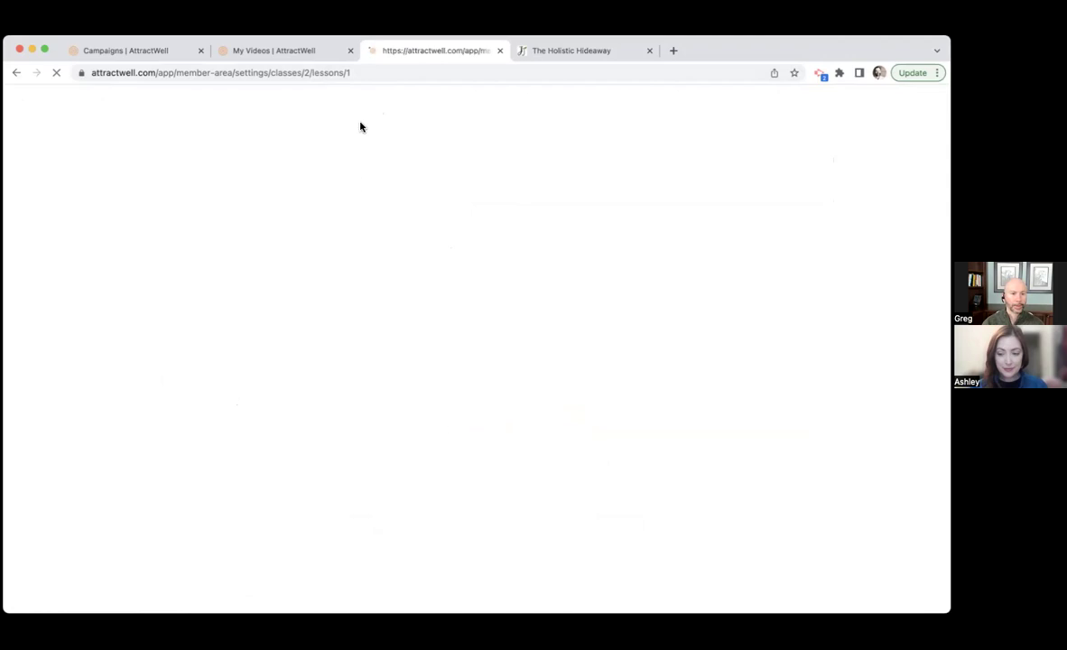
pyautogui.press('super+bracketleft')
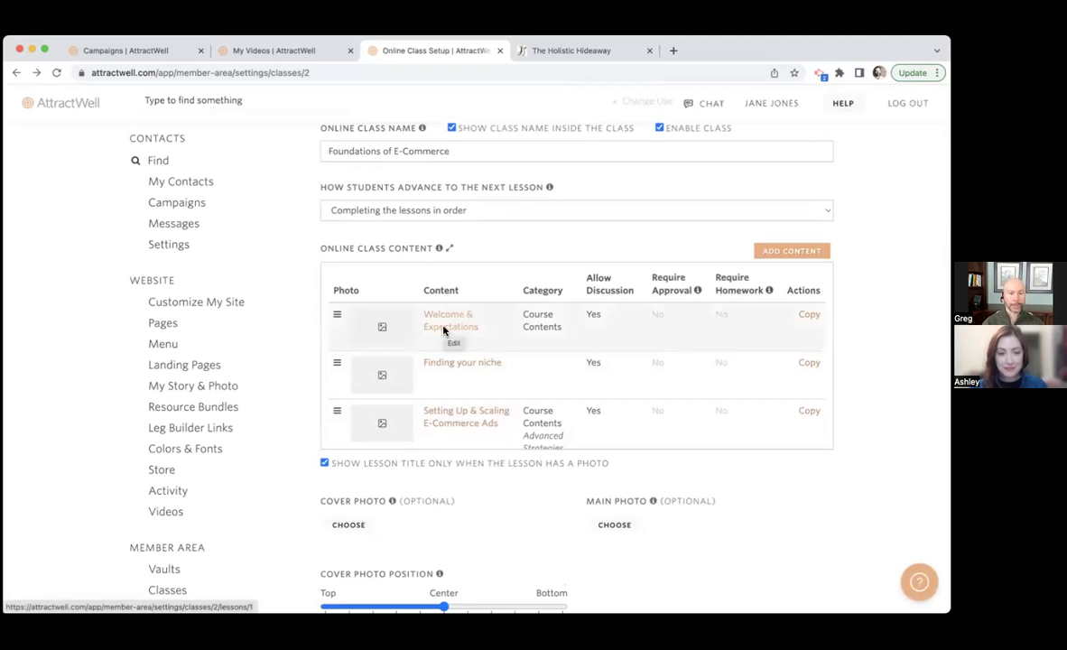
# - Set the Setting Up & Scaling E-Commerce Ads lesson's position to "After Case Study: $1 million per year (the end of the class)"
pyautogui.click(471, 412)
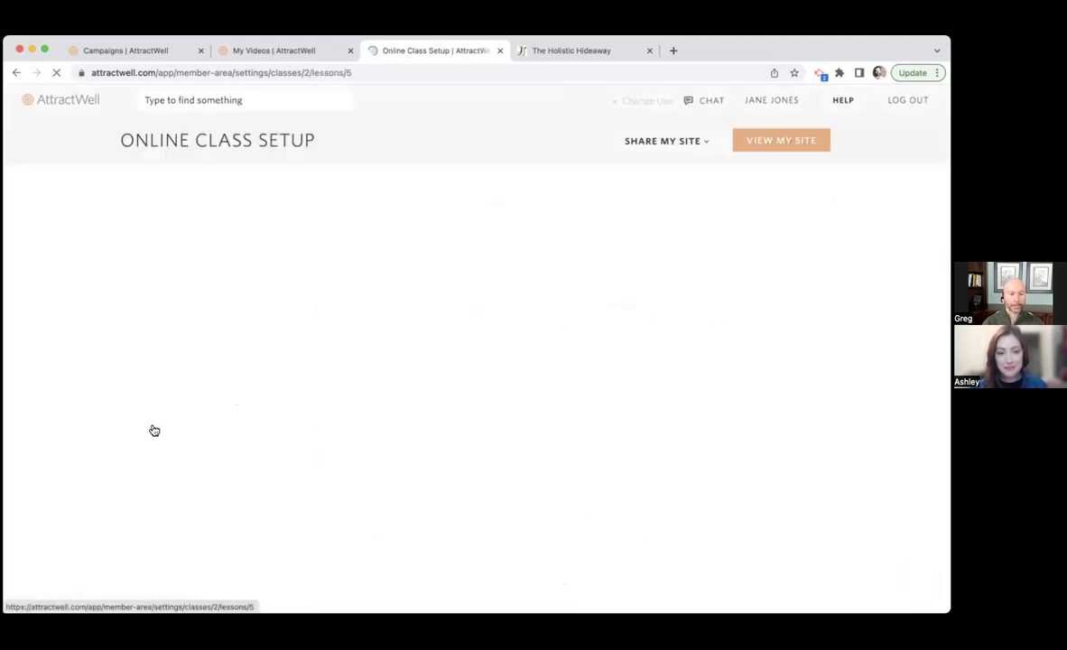
pyautogui.scroll(-10, 300, 418)
pyautogui.scroll(-1, 300, 417)
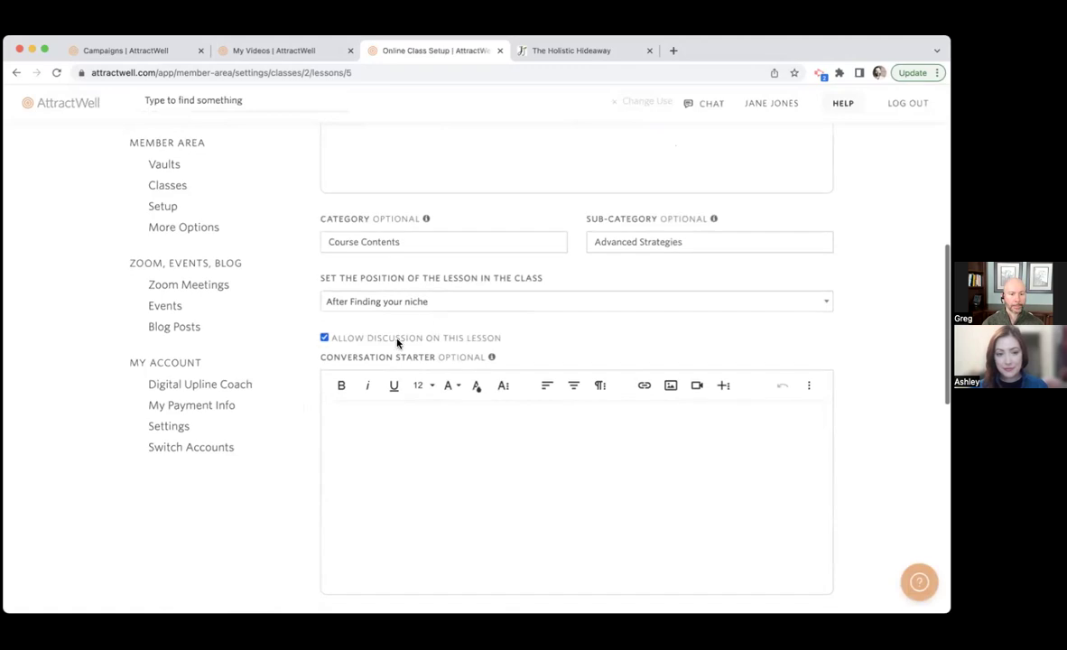
pyautogui.click(442, 301)
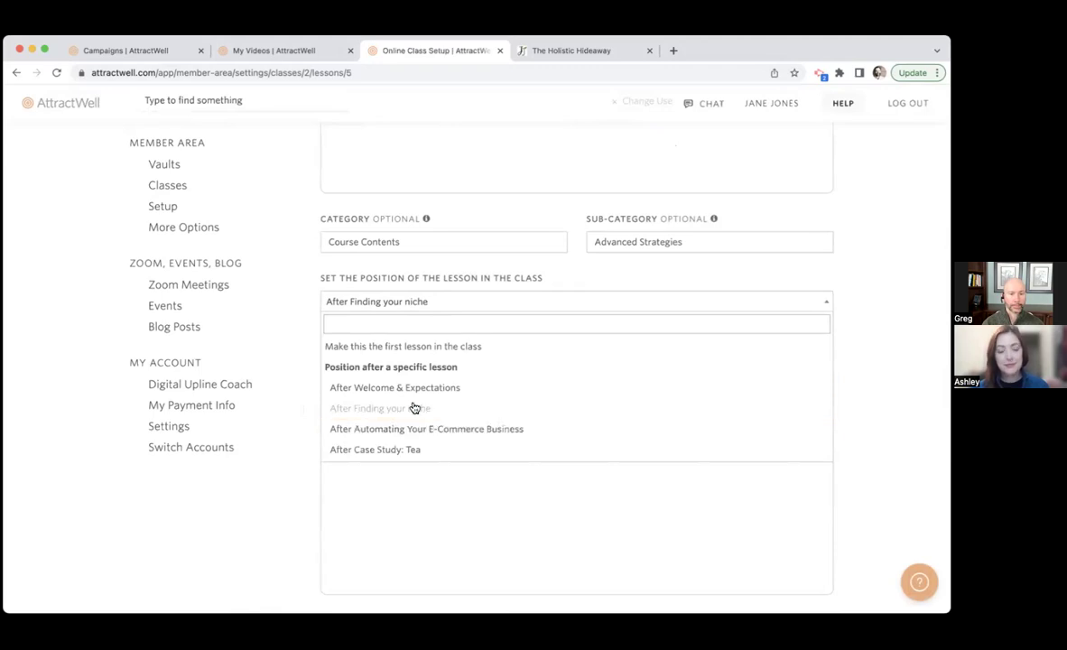
pyautogui.scroll(-1, 436, 430)
pyautogui.click(468, 457)
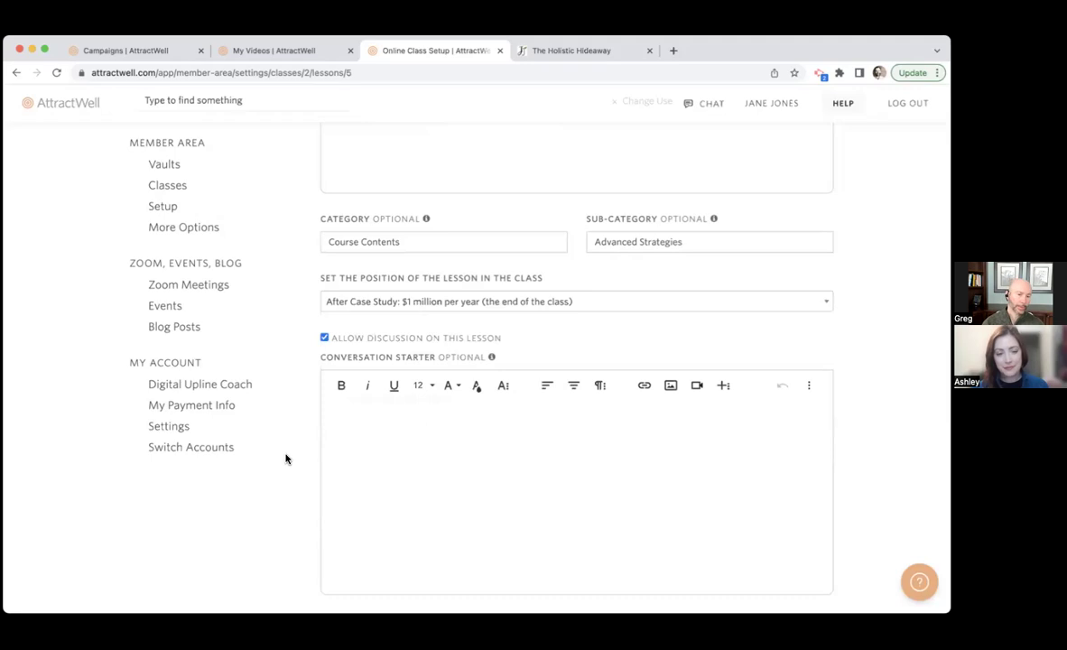
# - Change the lesson's position to "After Automating Your E-Commerce Business", and return to the class setup without saving
pyautogui.click(431, 304)
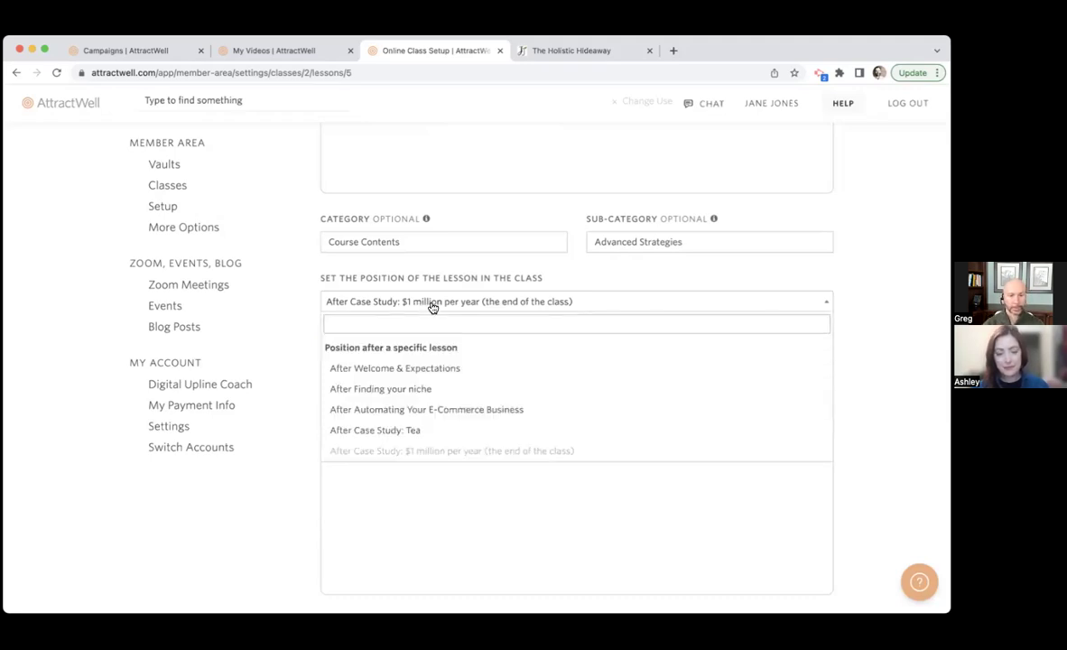
pyautogui.write('auto')
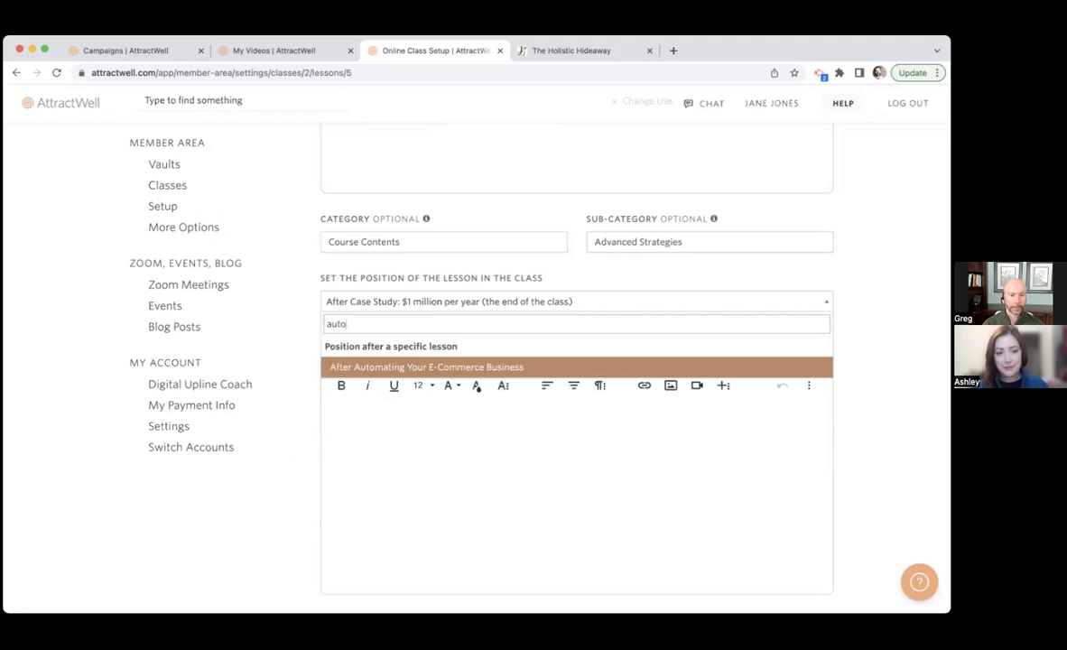
pyautogui.press('Return')
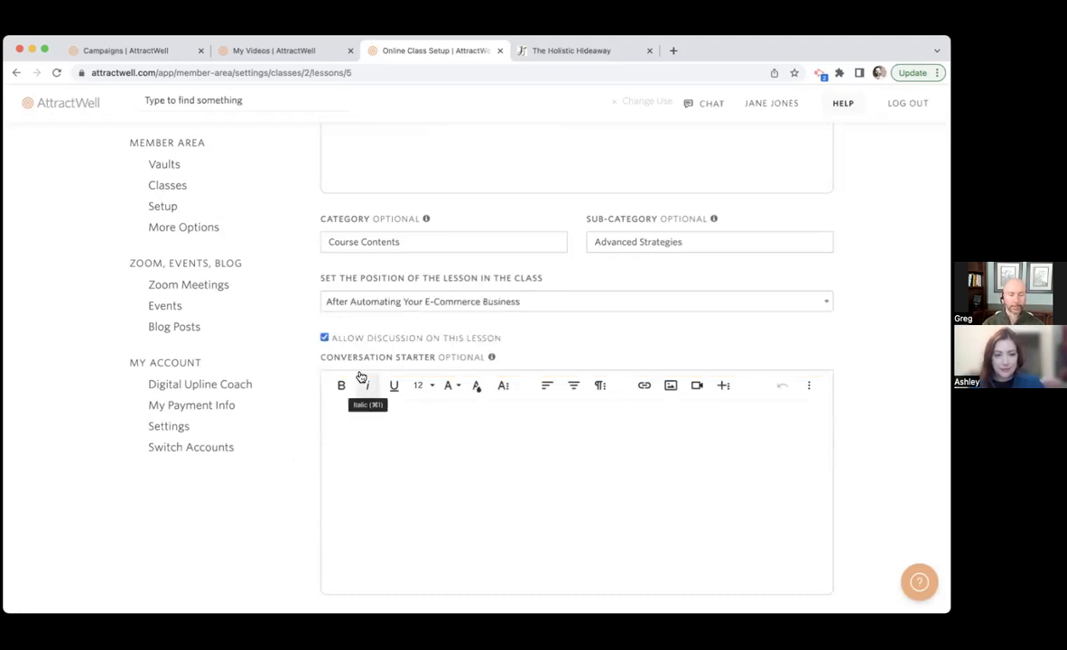
pyautogui.scroll(5, 464, 143)
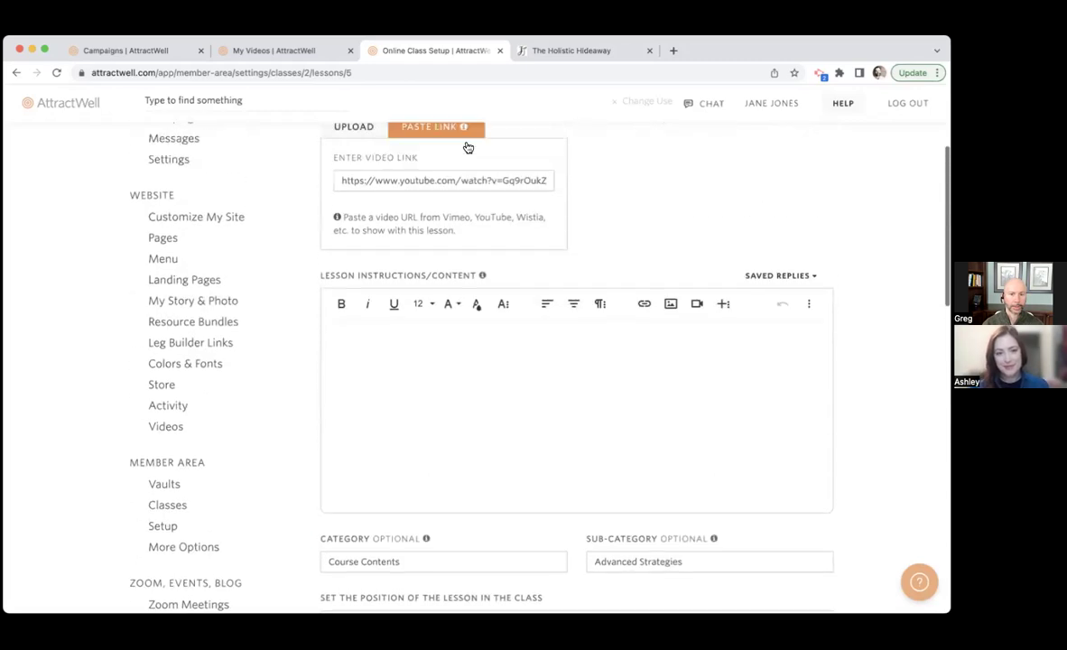
pyautogui.scroll(3, 474, 182)
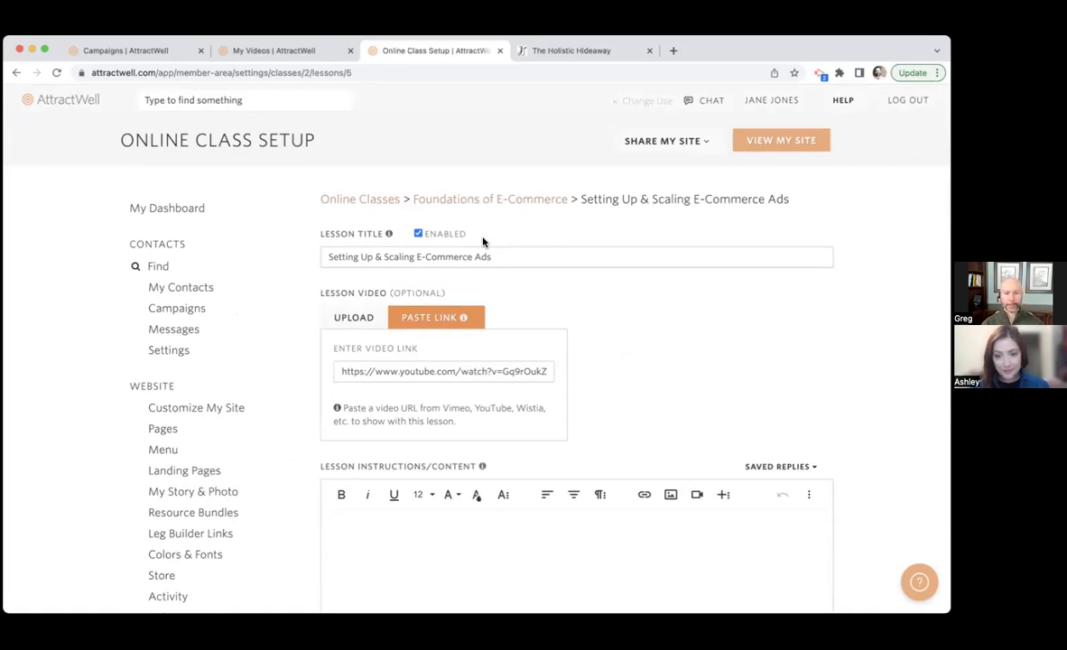
pyautogui.click(467, 199)
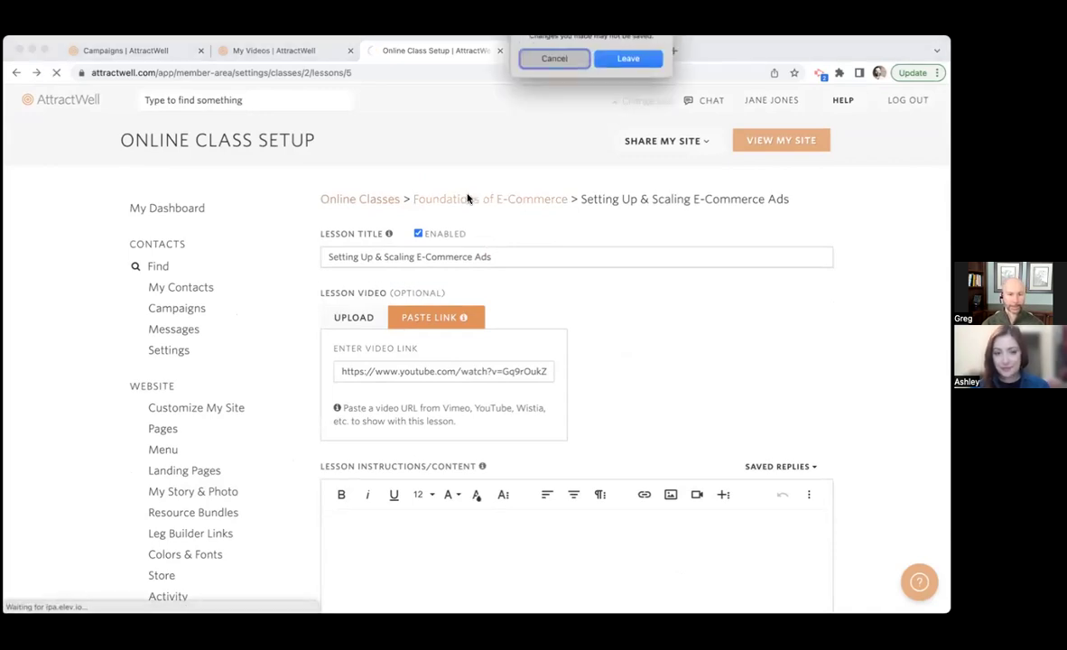
pyautogui.press('Return')
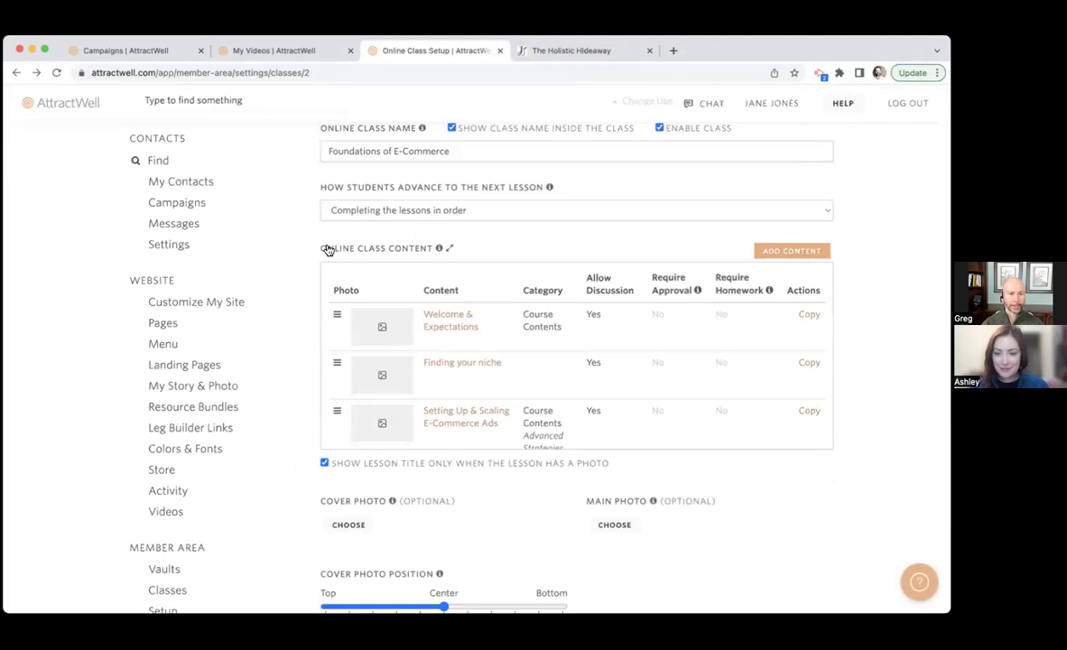
# - Set how students advance to the next lesson to "On a specific calendar date" and save the class
pyautogui.scroll(1, 297, 239)
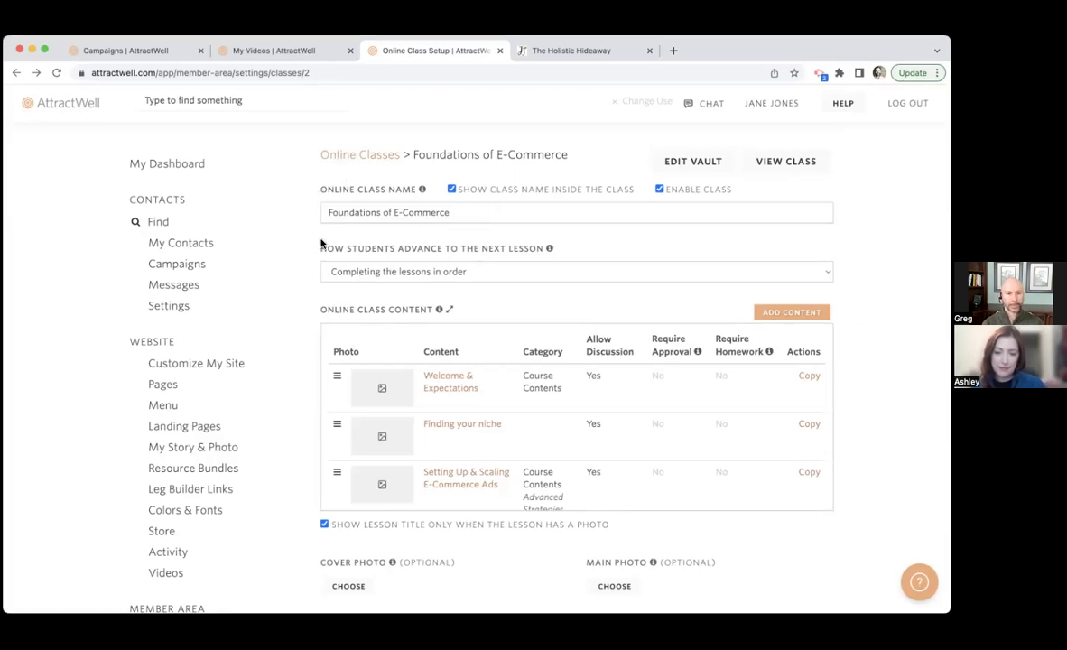
pyautogui.click(327, 273)
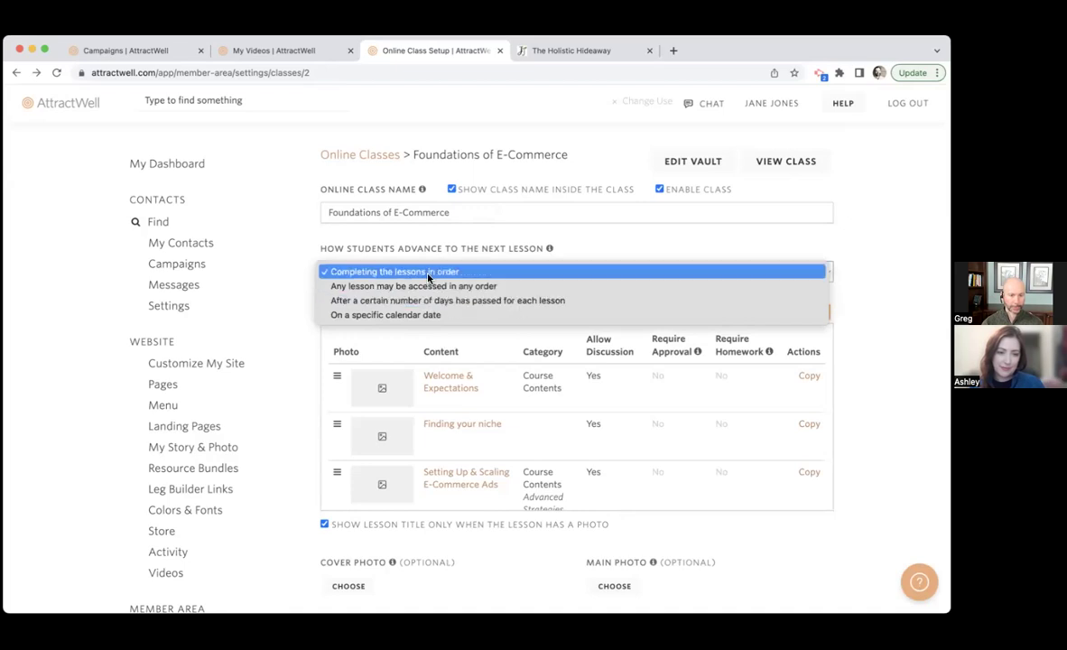
pyautogui.click(390, 316)
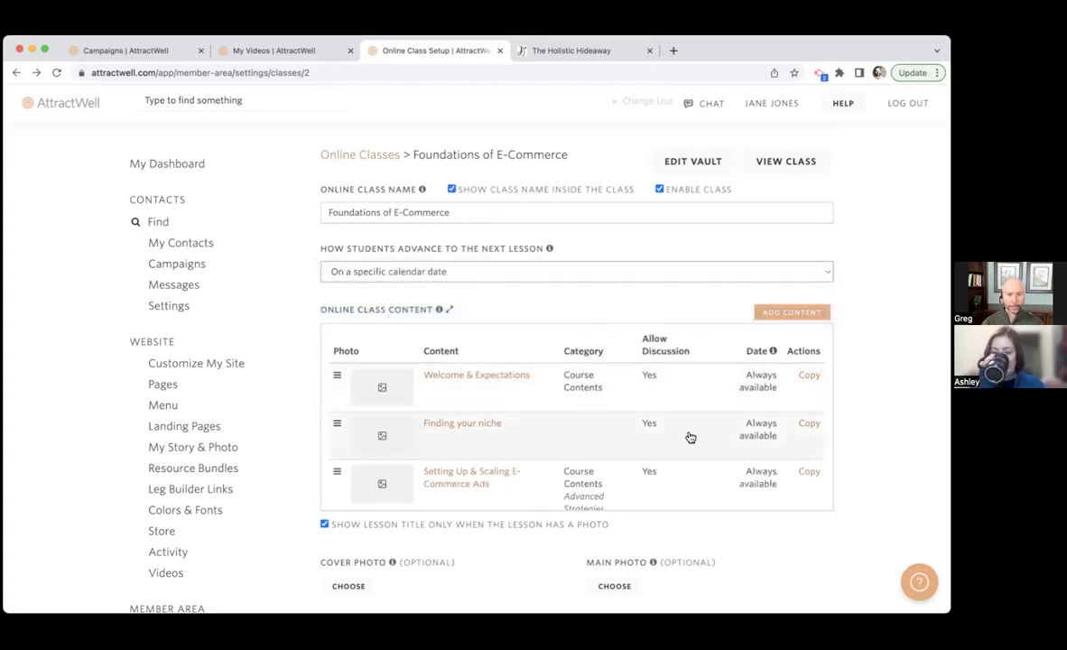
pyautogui.scroll(-15, 310, 548)
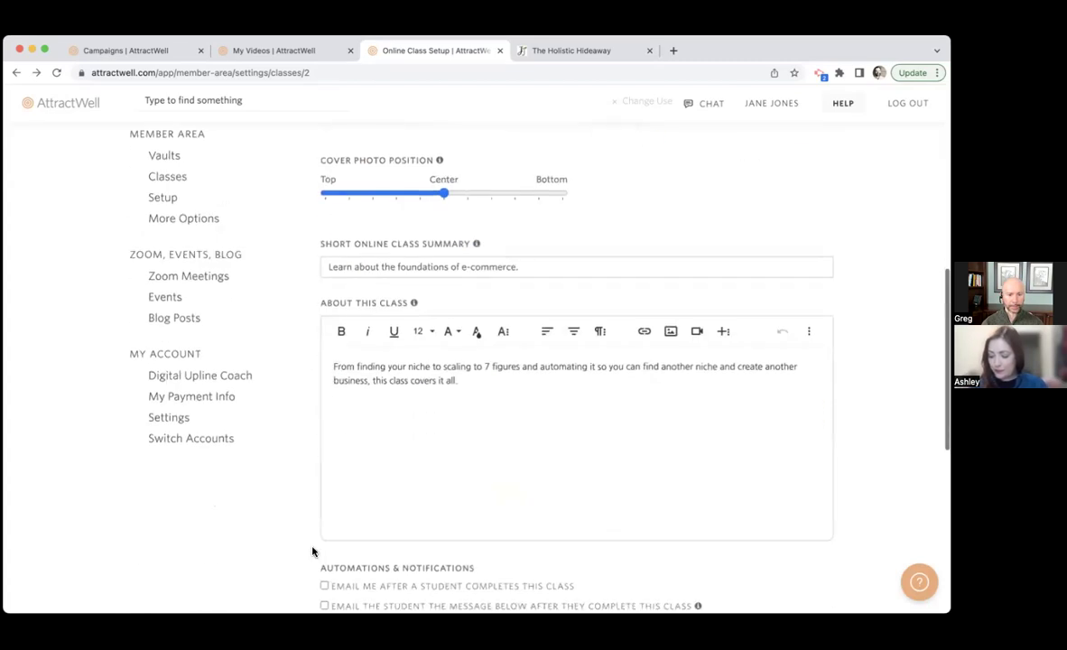
pyautogui.click(381, 457)
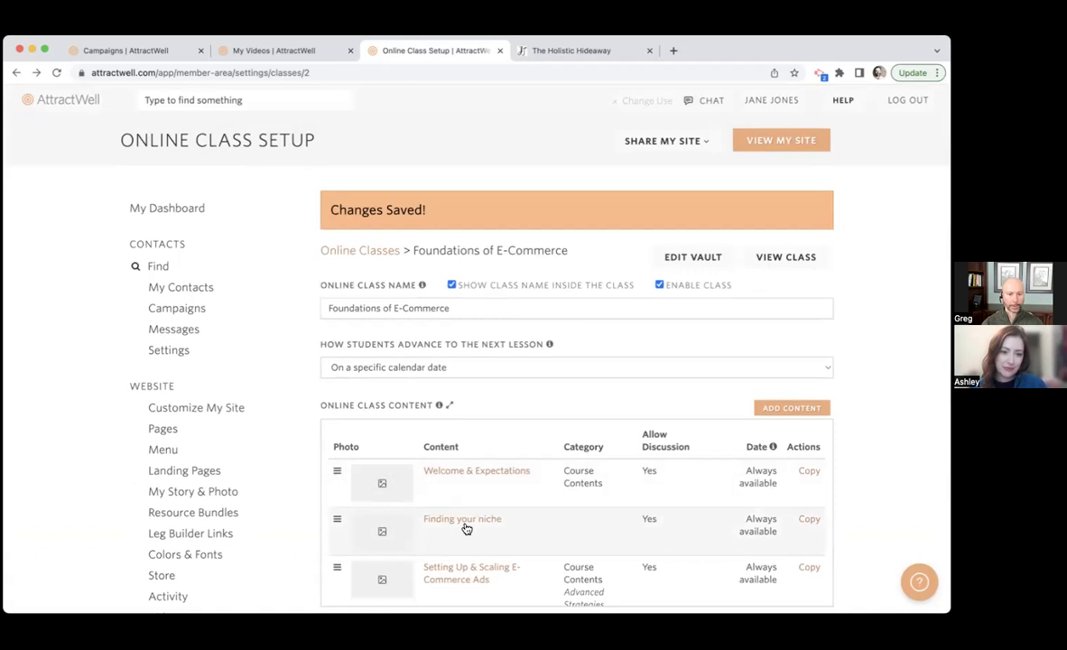
# - Set the date when the Finding your niche lesson becomes available to March 23, 2023, and save the lesson
pyautogui.click(465, 521)
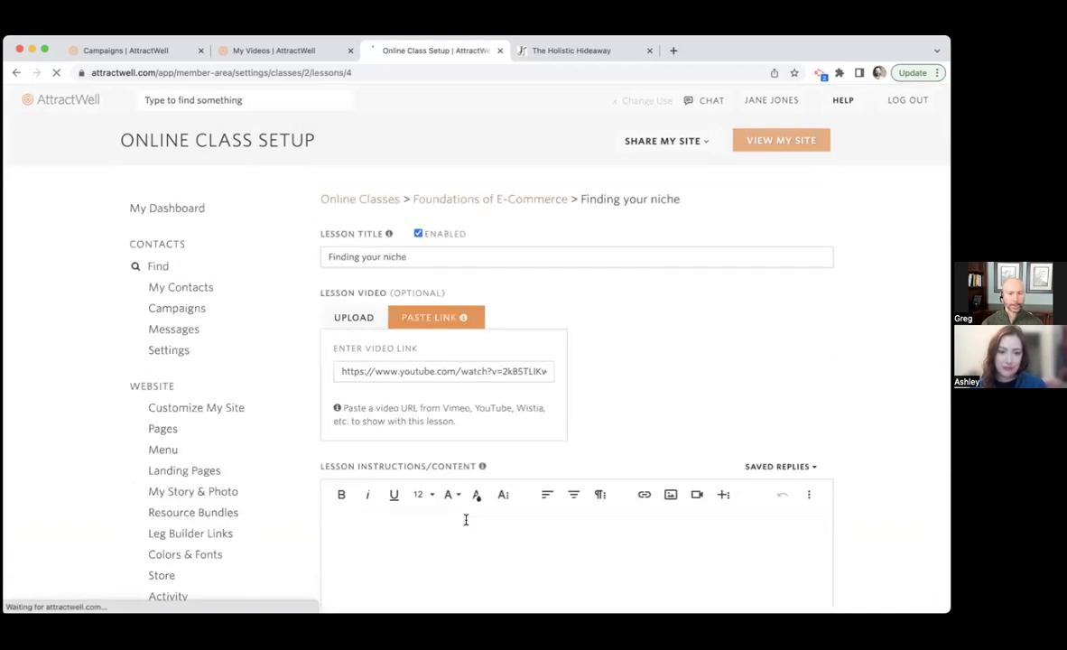
pyautogui.scroll(-3, 363, 457)
pyautogui.scroll(-10, 363, 458)
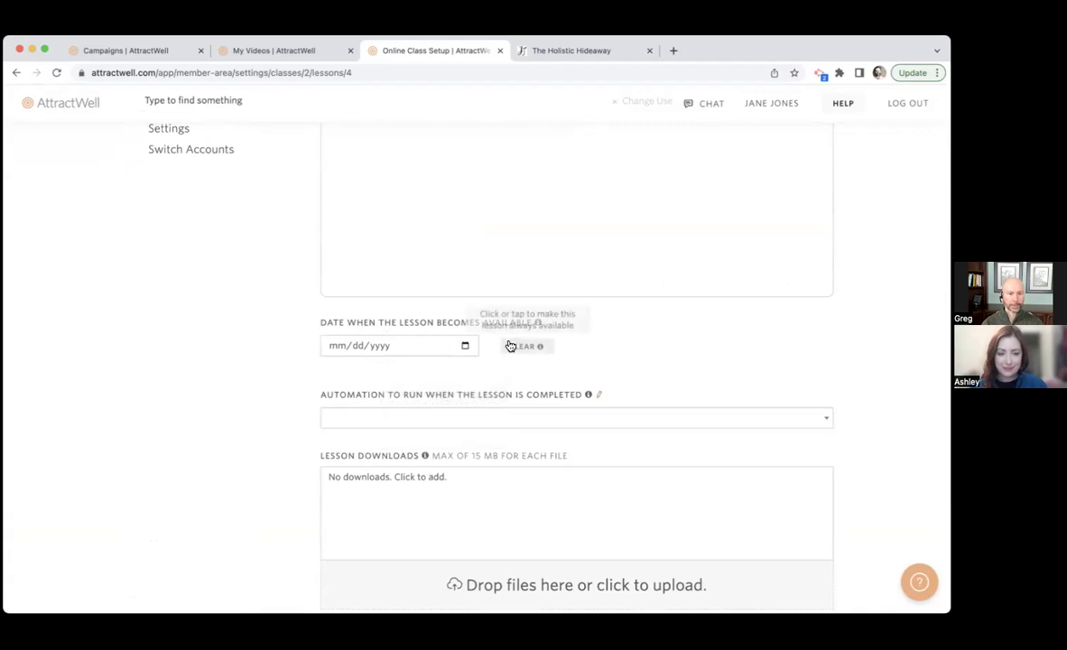
pyautogui.click(465, 347)
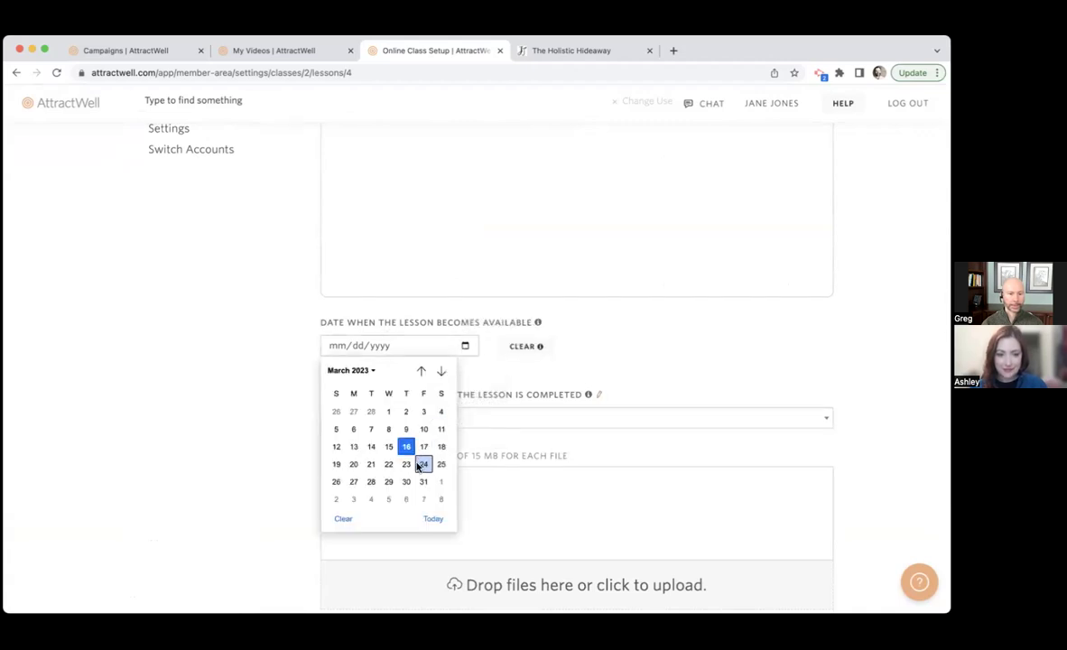
pyautogui.click(405, 463)
pyautogui.scroll(-7, 357, 386)
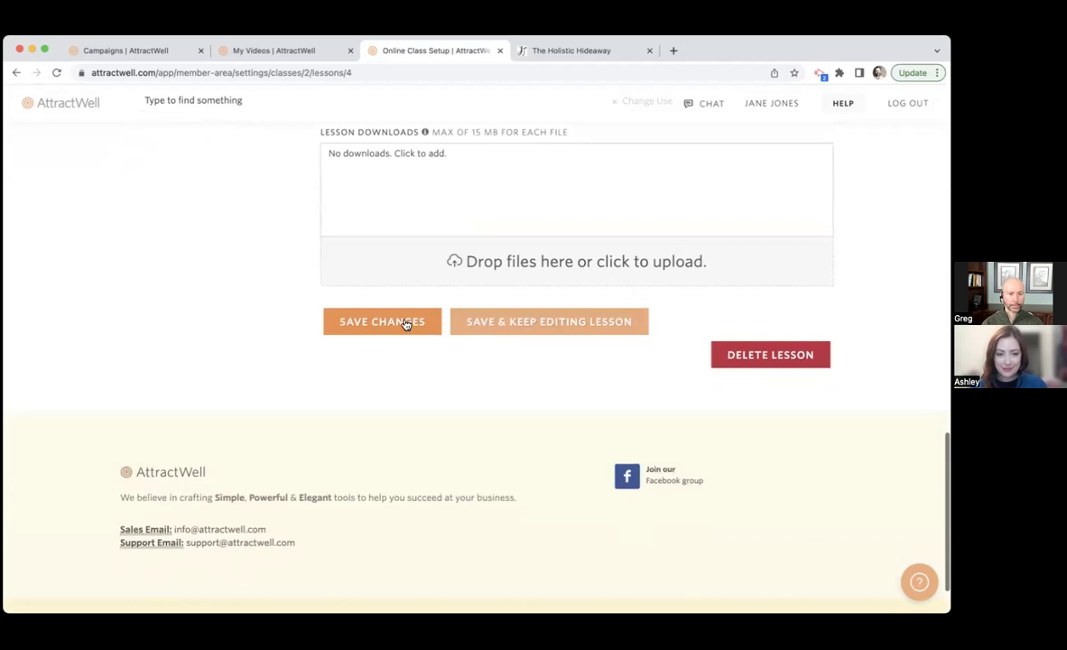
pyautogui.click(412, 320)
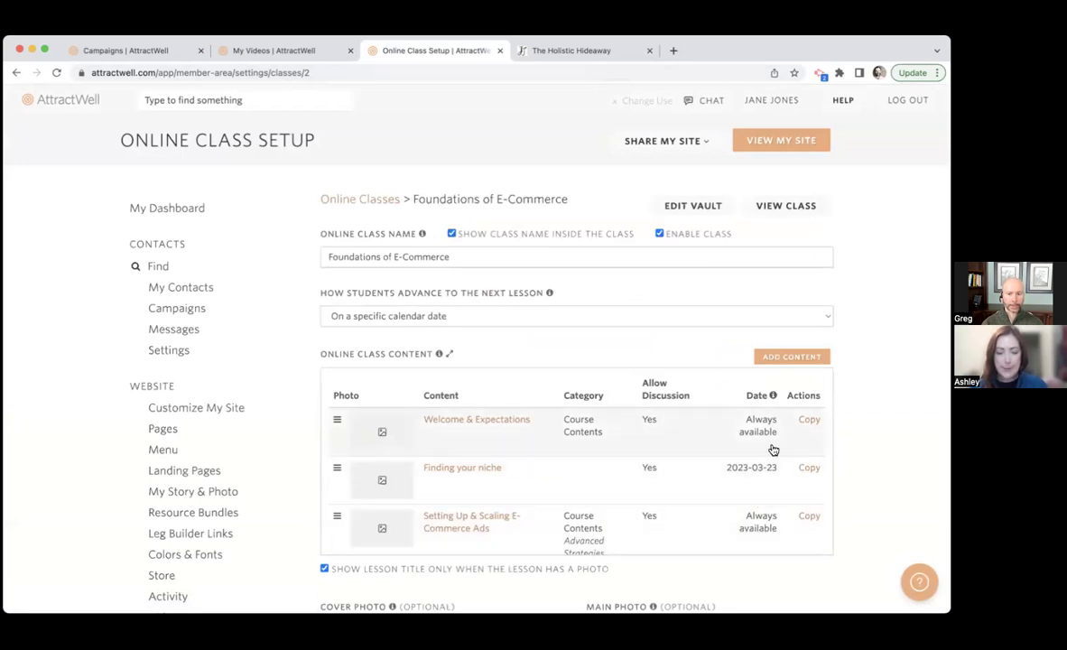
# - Review the availability dates of the lessons in the online class content list
pyautogui.scroll(-3, 765, 484)
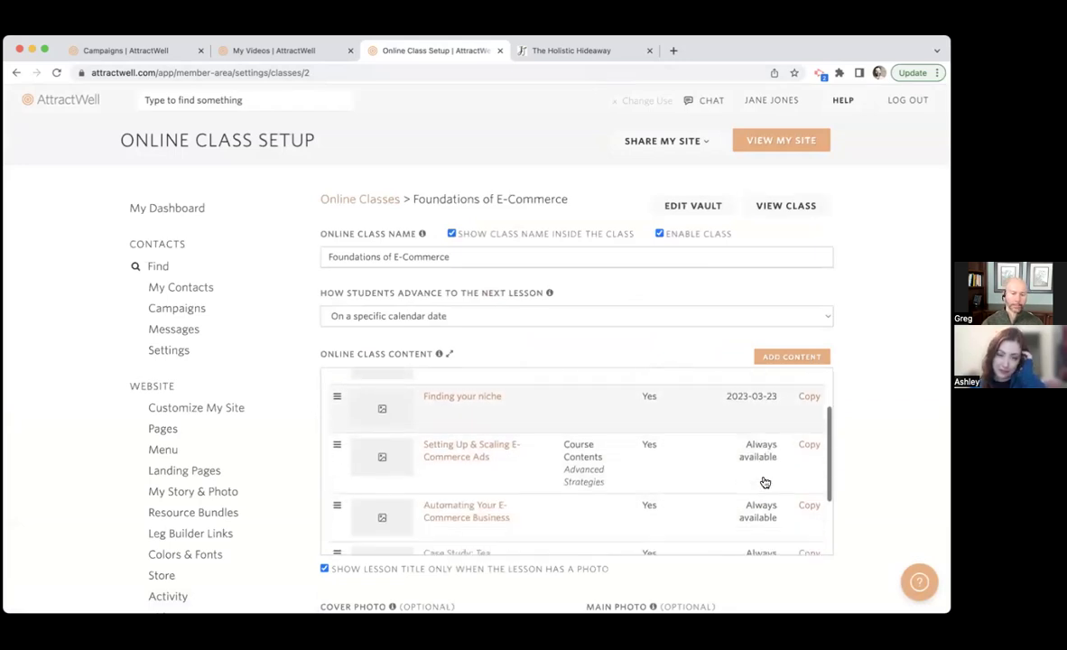
pyautogui.scroll(1, 764, 483)
pyautogui.scroll(1, 715, 431)
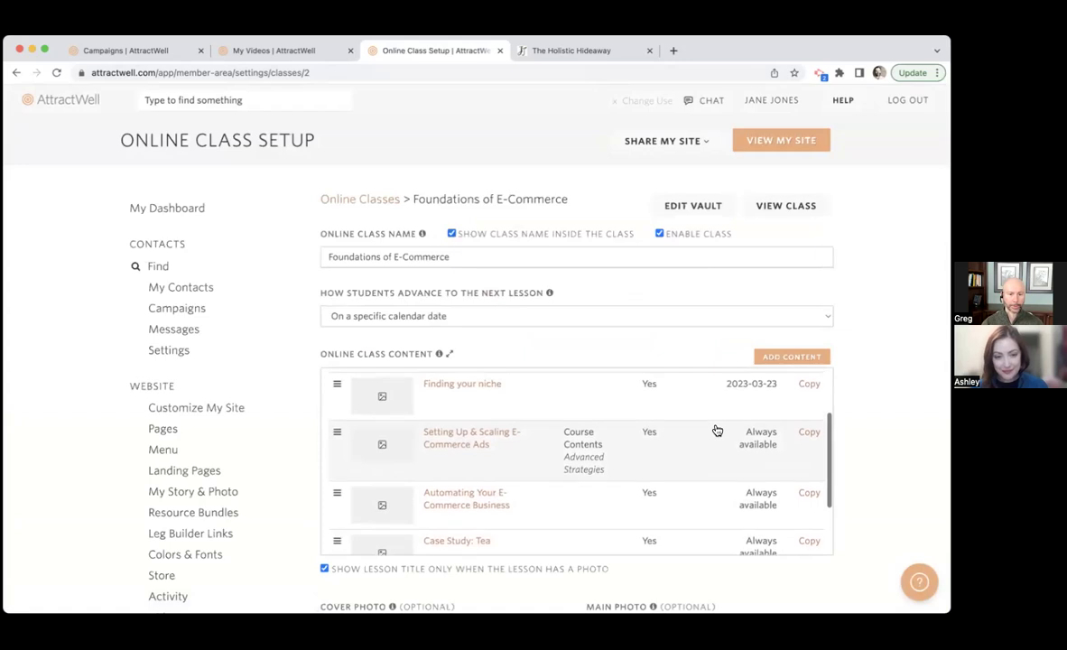
pyautogui.scroll(3, 739, 551)
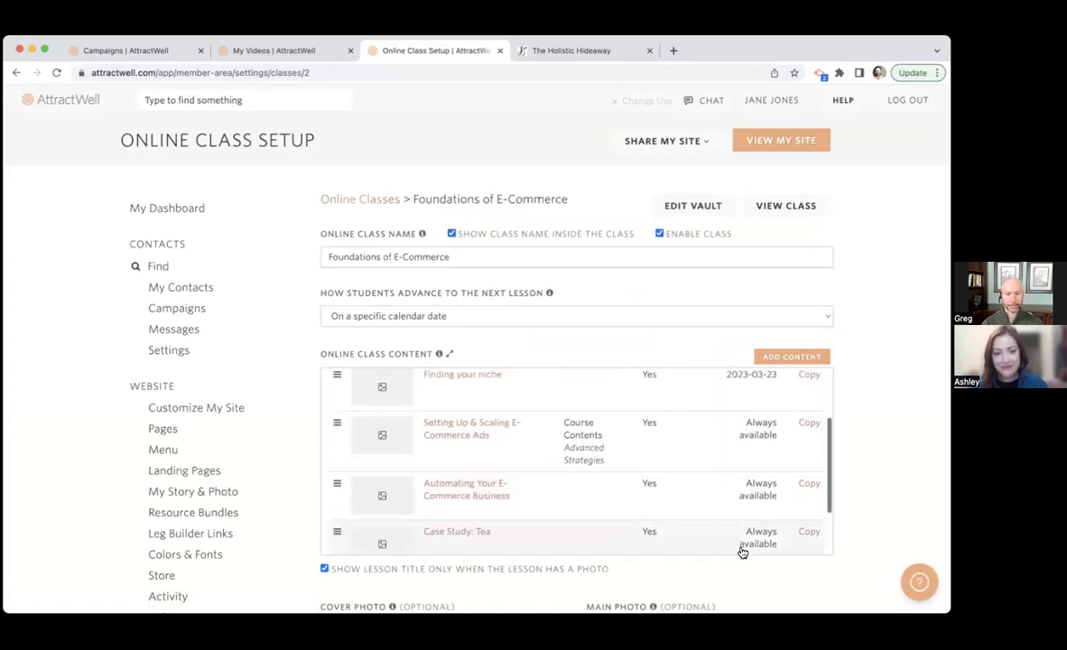
# - Reload the member-facing class page, check the unlock date under the Finding your niche lesson, and return to the class setup
pyautogui.click(586, 53)
pyautogui.click(56, 72)
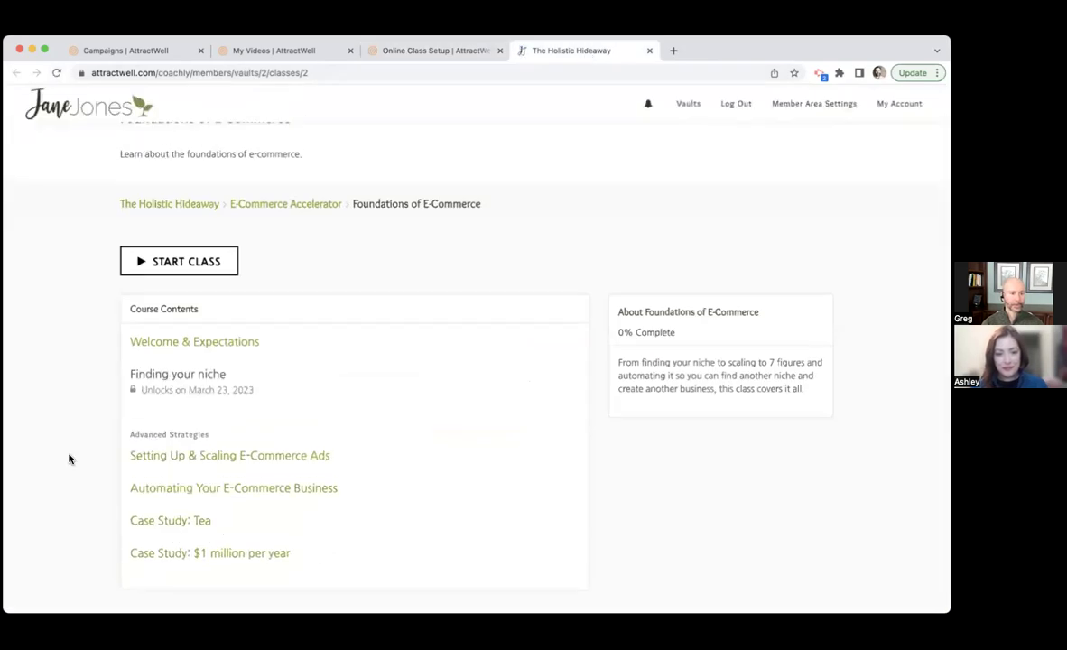
pyautogui.moveTo(131, 371); pyautogui.dragTo(317, 403)
pyautogui.click(318, 403)
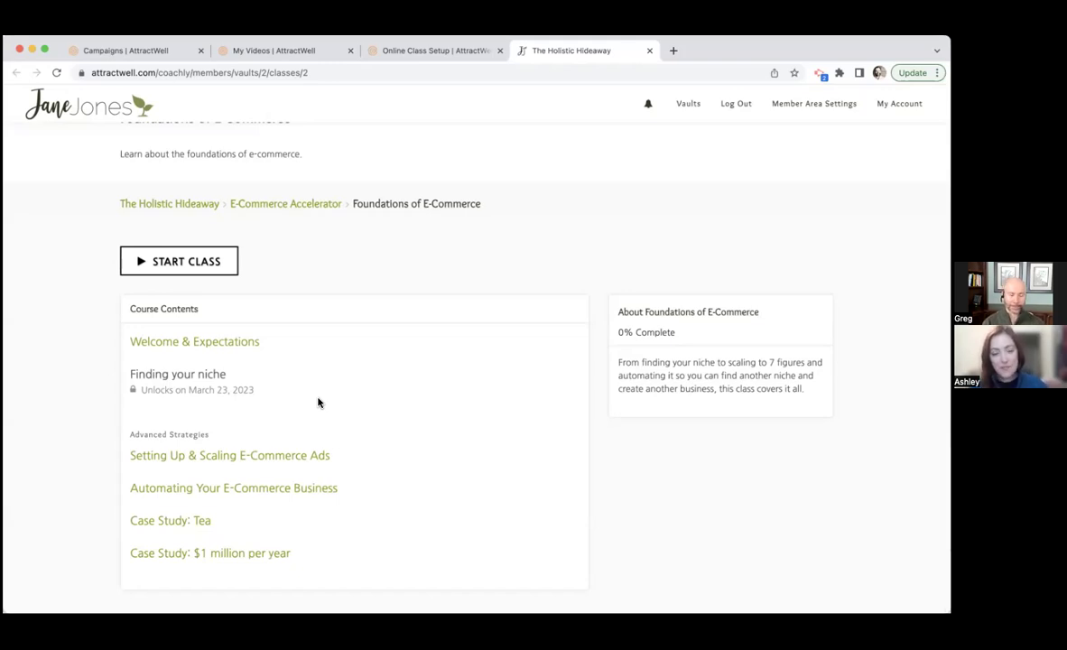
pyautogui.click(462, 54)
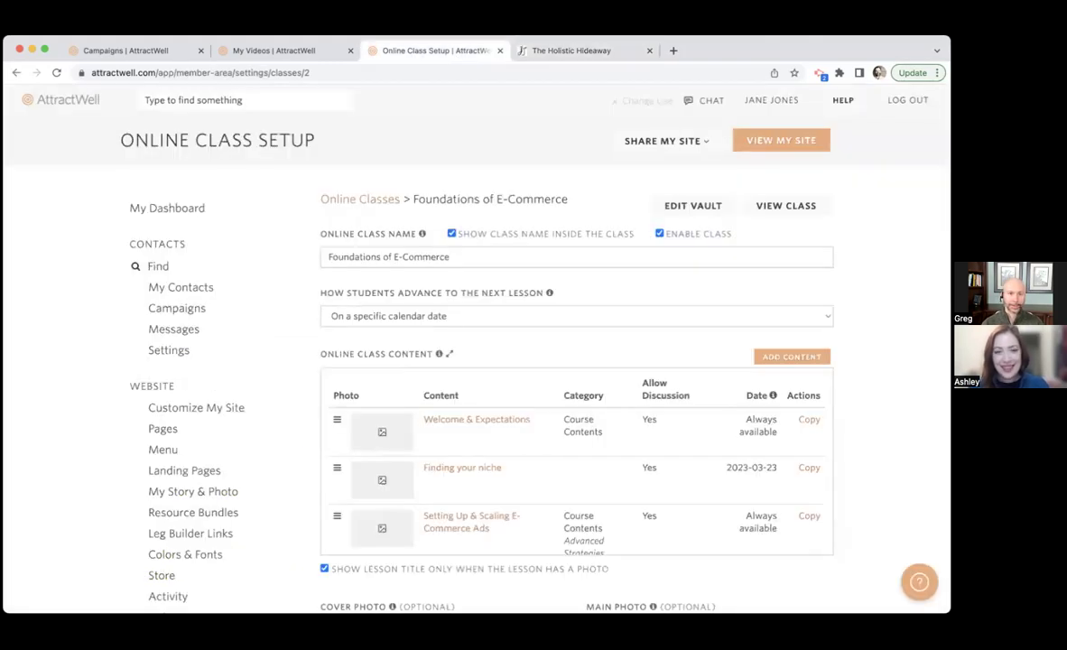